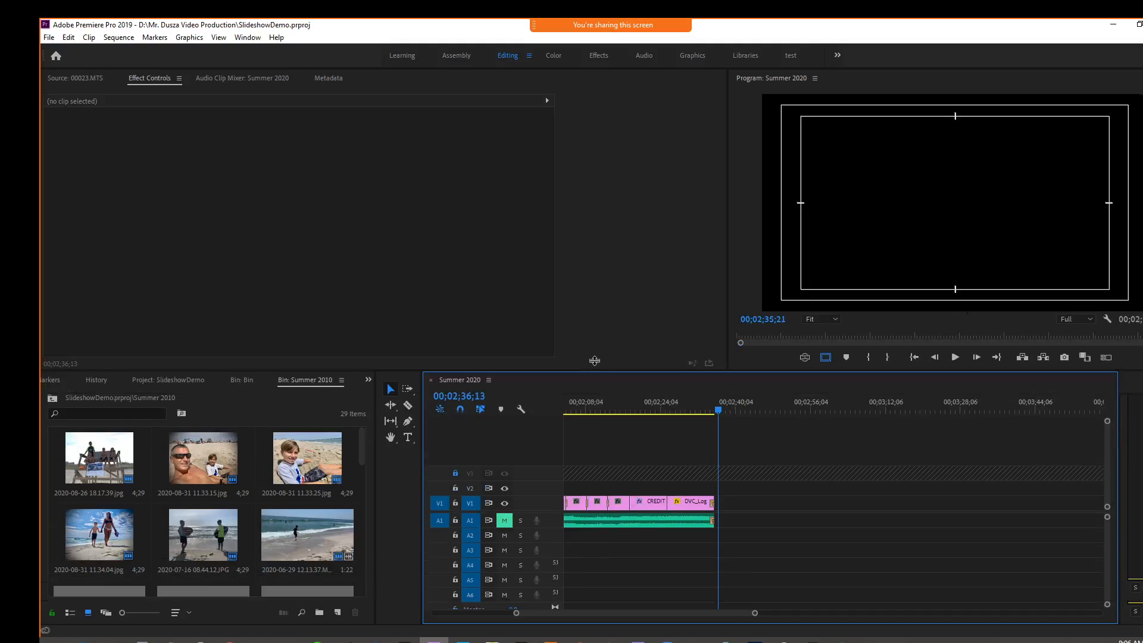
# Place DVC_LogoRGB.jpg from the project's top level on track V1 just after the last clip, starting at 00;02;36;13
pyautogui.moveTo(364, 441); pyautogui.dragTo(296, 426)
pyautogui.click(52, 388)
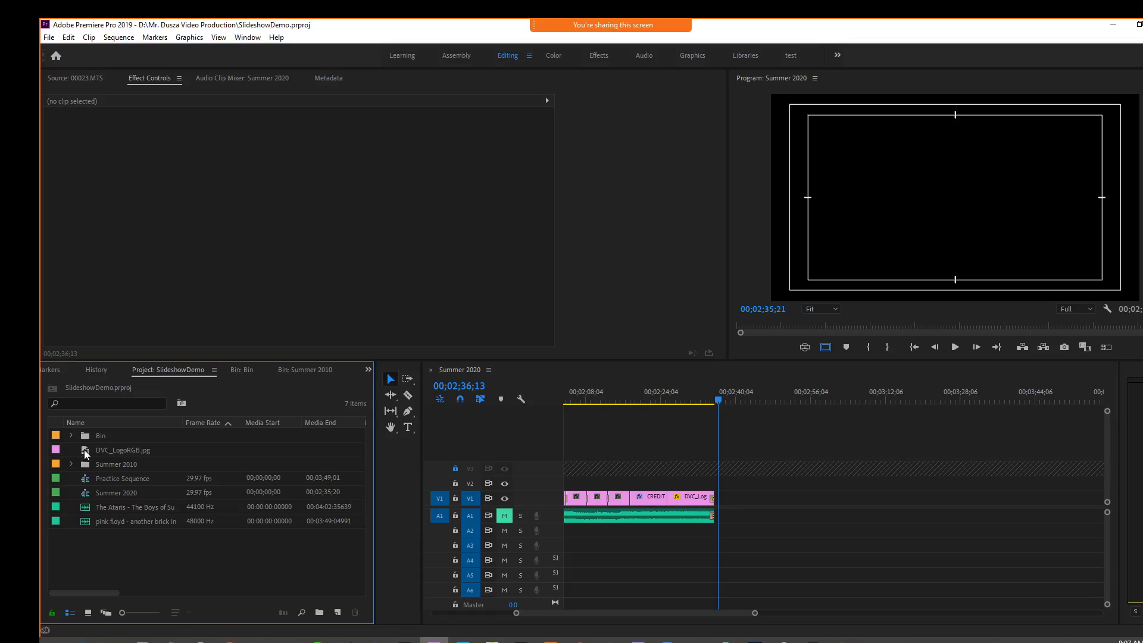
pyautogui.moveTo(85, 450); pyautogui.dragTo(726, 505)
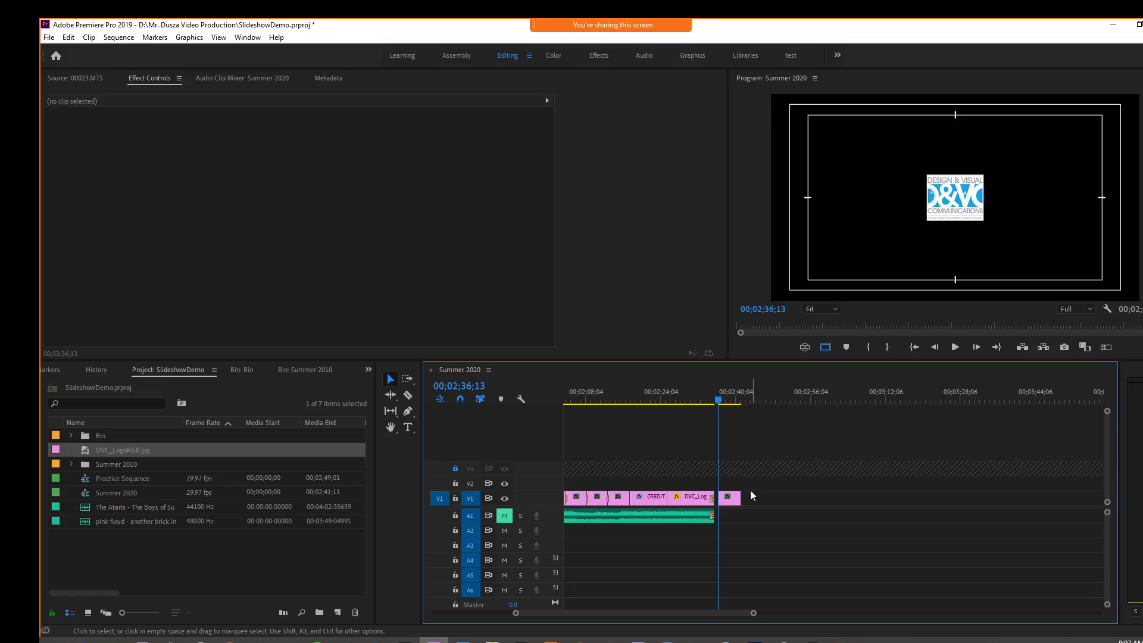
pyautogui.click(722, 401)
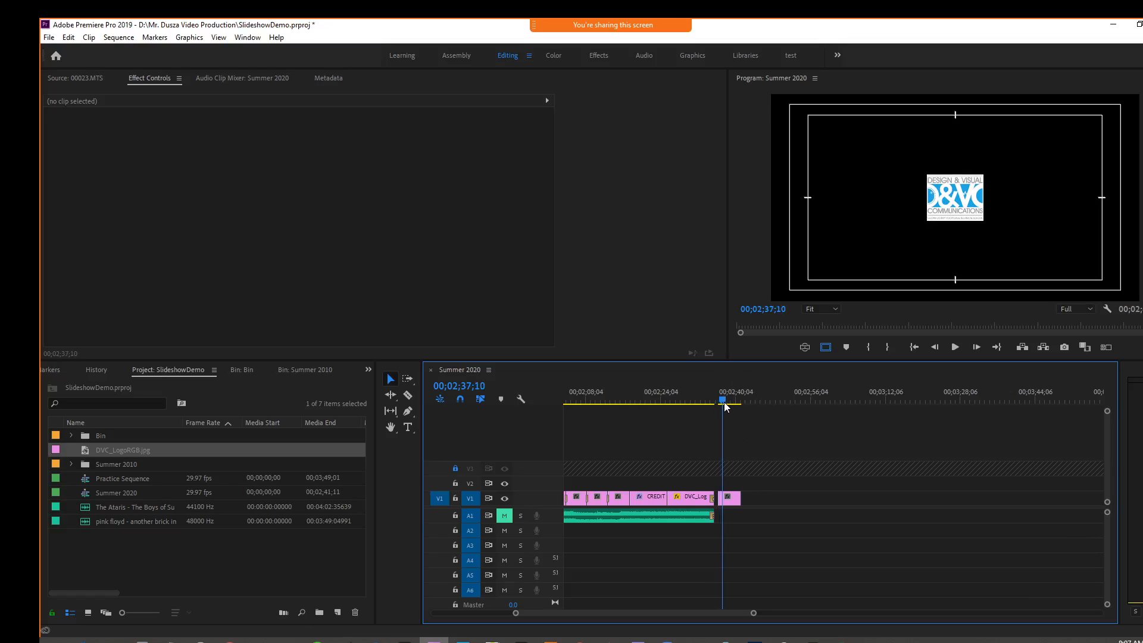
pyautogui.moveTo(724, 402)
pyautogui.mouseDown()
pyautogui.moveTo(735, 403)
pyautogui.moveTo(721, 400)
pyautogui.mouseUp()
# Set the duration of the newly placed logo clip to 10 seconds (00;00;10;00)
pyautogui.click(732, 498)
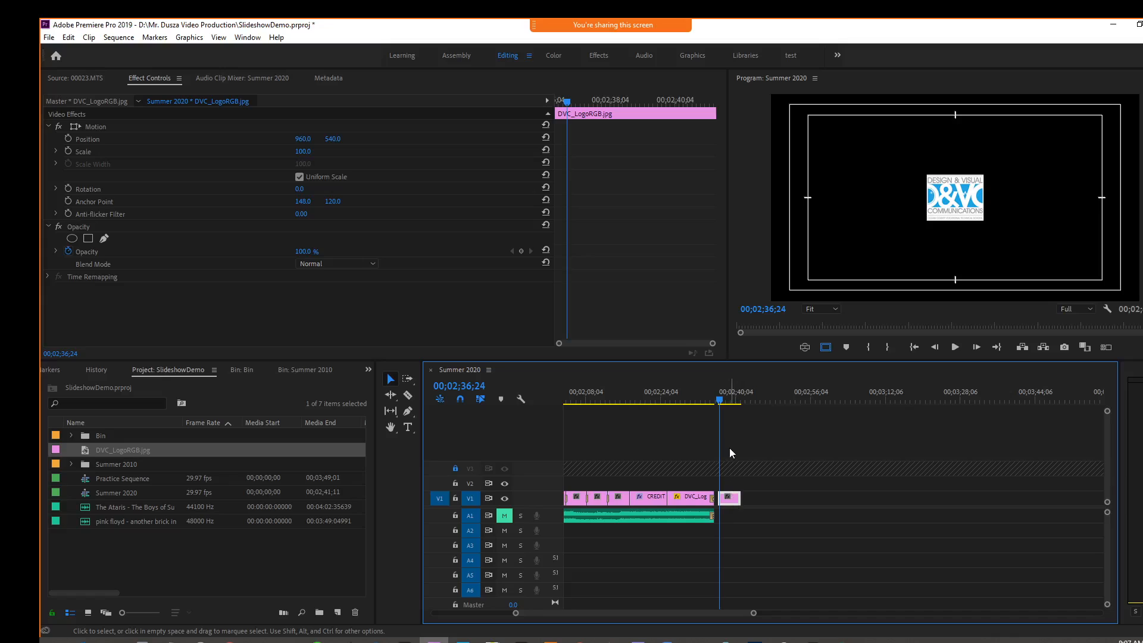
pyautogui.rightClick(730, 499)
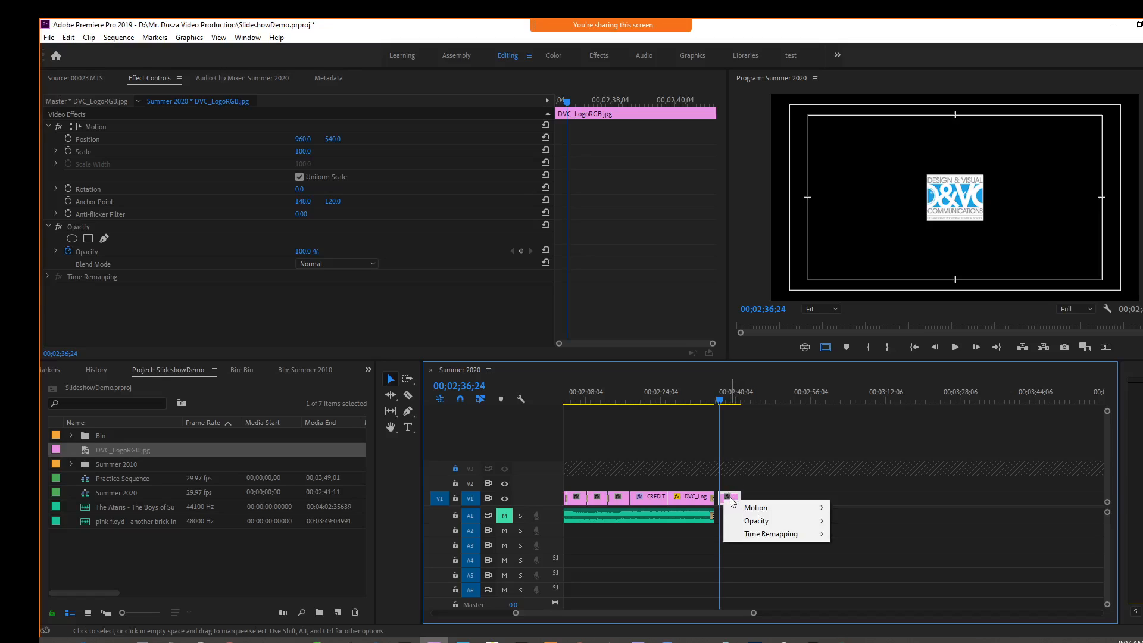
pyautogui.rightClick(736, 499)
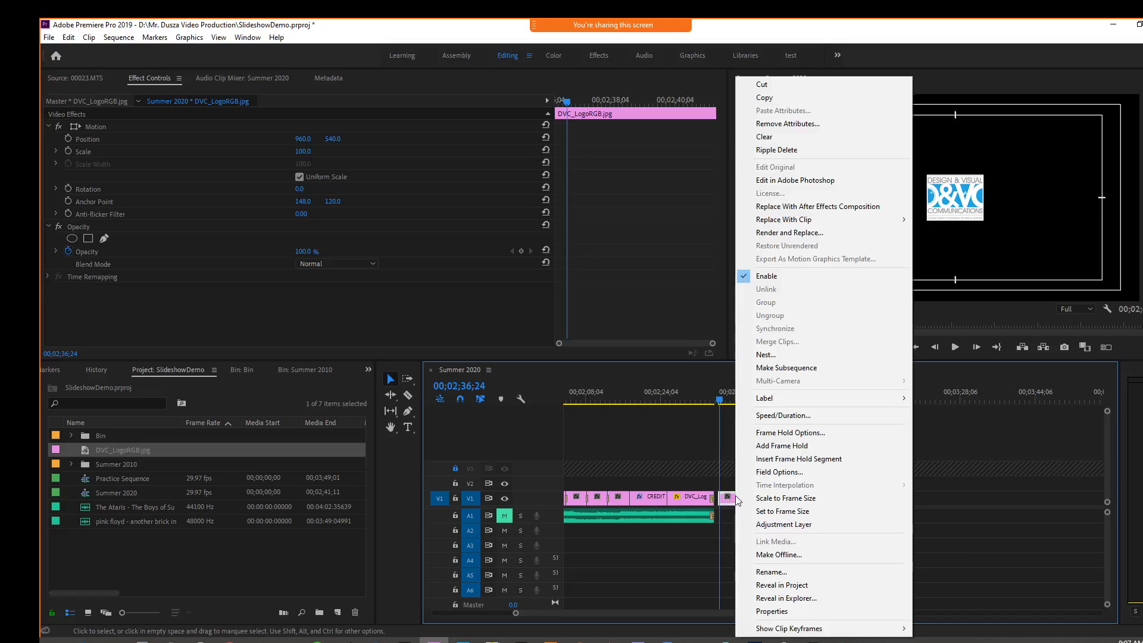
pyautogui.click(777, 415)
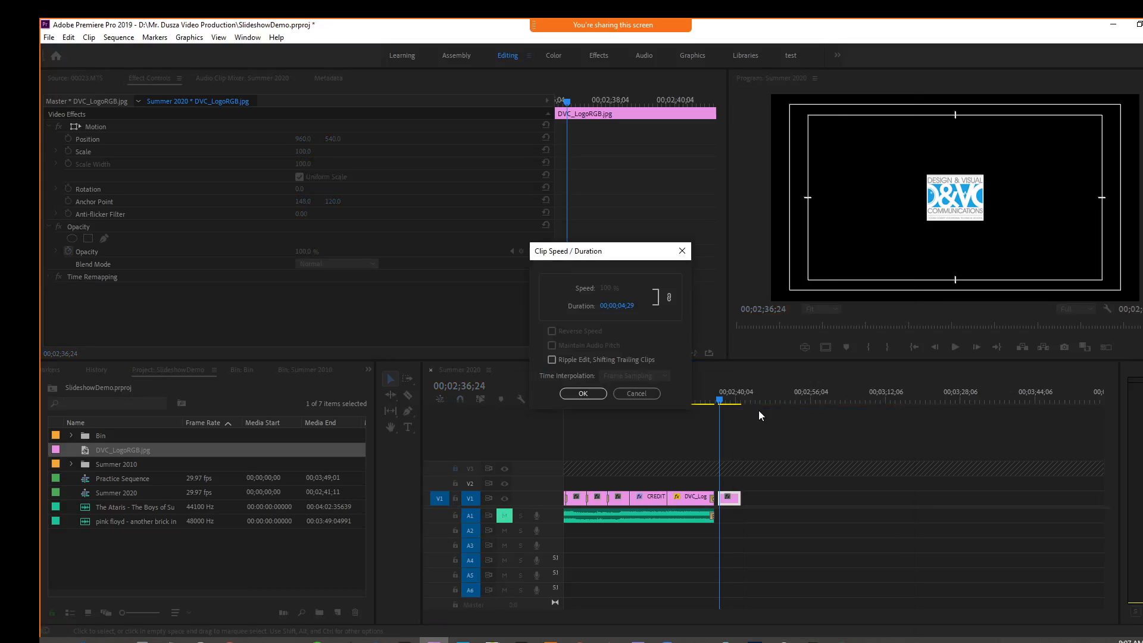
pyautogui.click(621, 306)
pyautogui.click(623, 306)
pyautogui.doubleClick(620, 306)
pyautogui.write('10')
pyautogui.doubleClick(631, 306)
pyautogui.write('00')
pyautogui.press('Return')
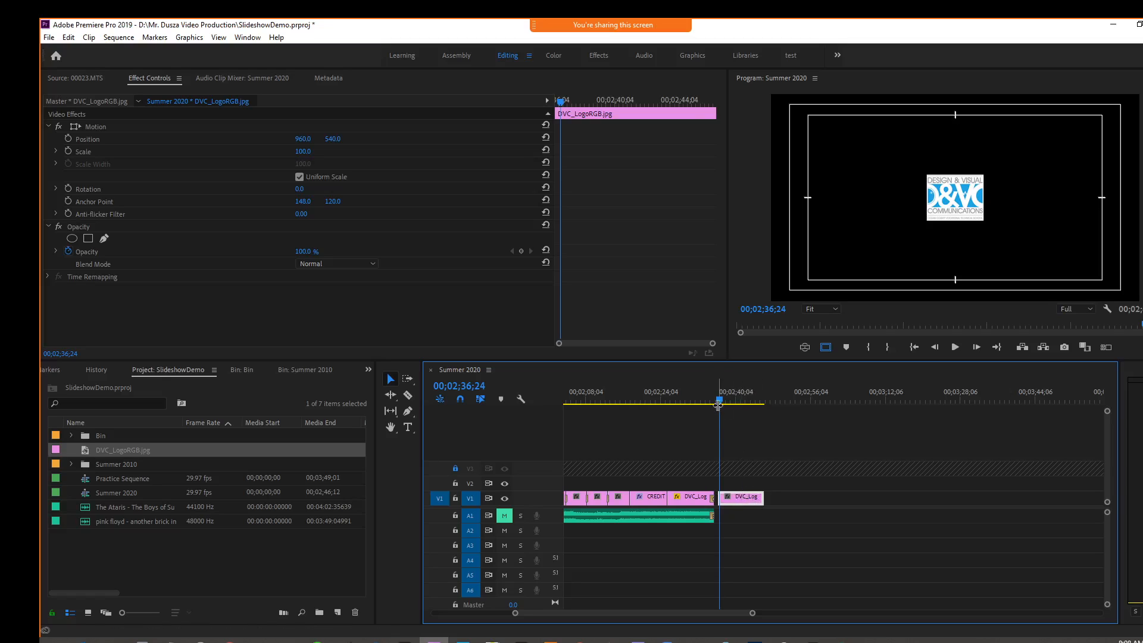
pyautogui.moveTo(723, 399)
pyautogui.mouseDown()
pyautogui.moveTo(759, 408)
pyautogui.moveTo(737, 406)
pyautogui.mouseUp()
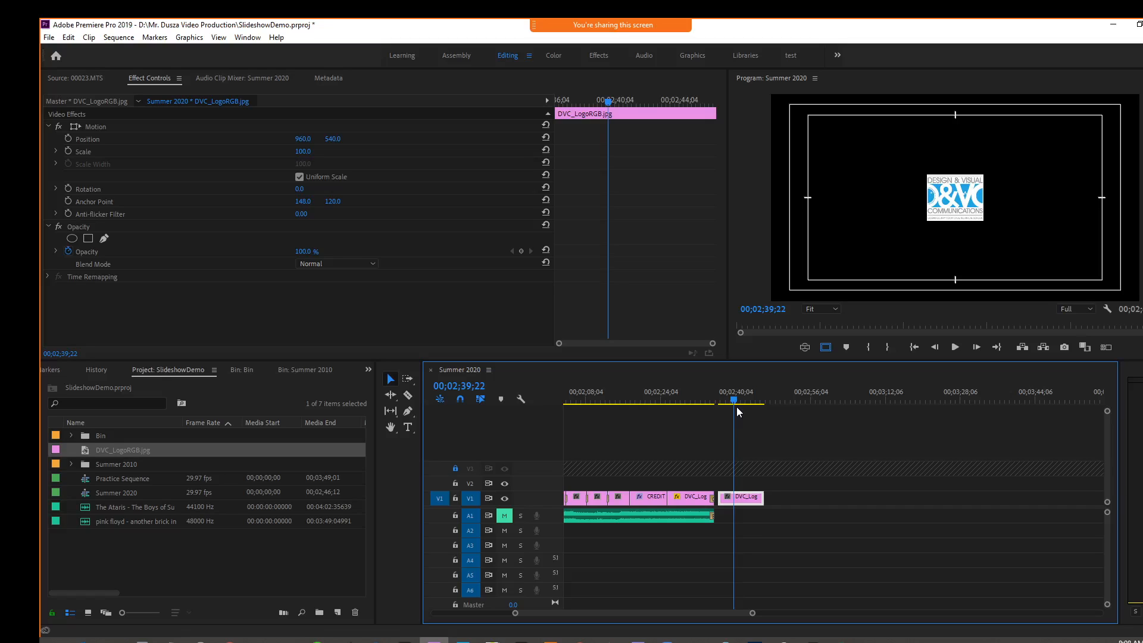
pyautogui.moveTo(737, 406); pyautogui.dragTo(729, 406)
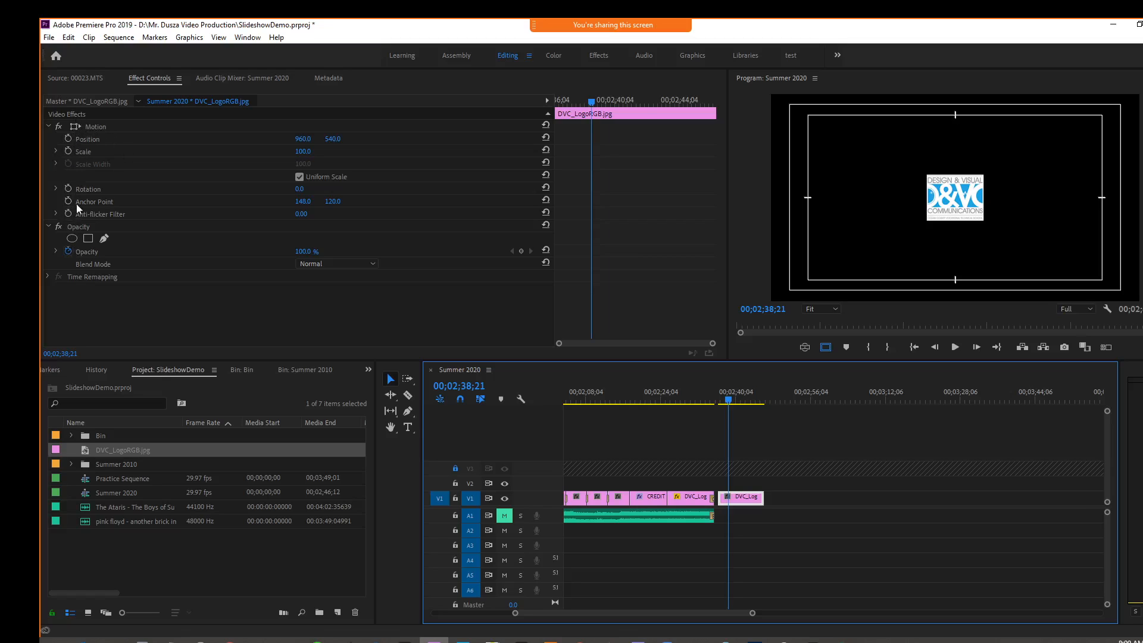
pyautogui.click(448, 59)
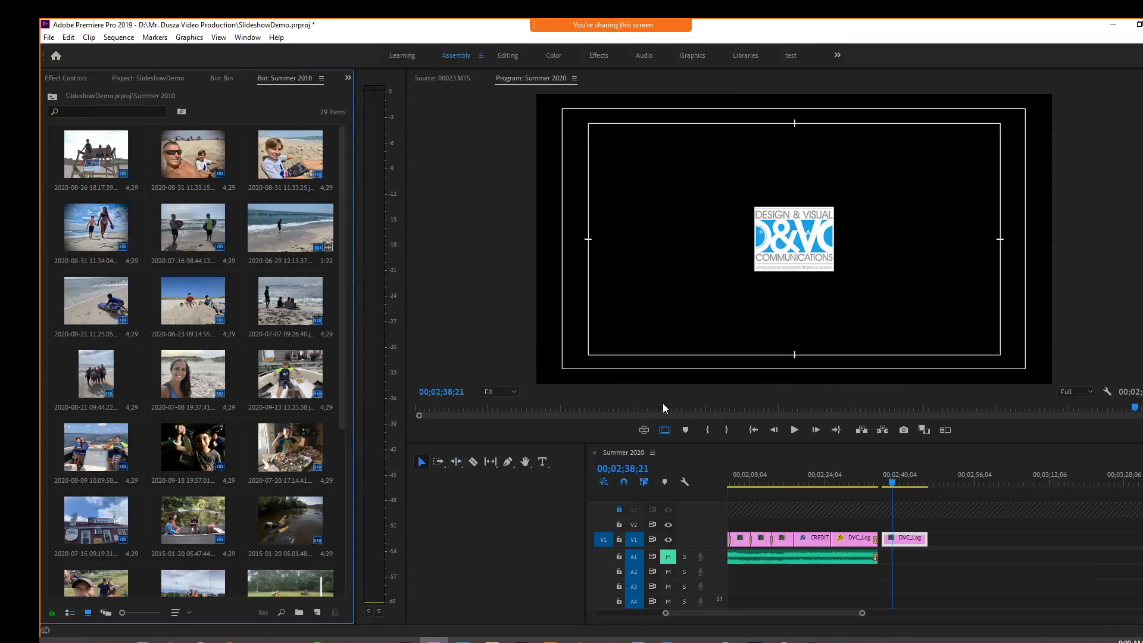
pyautogui.click(507, 56)
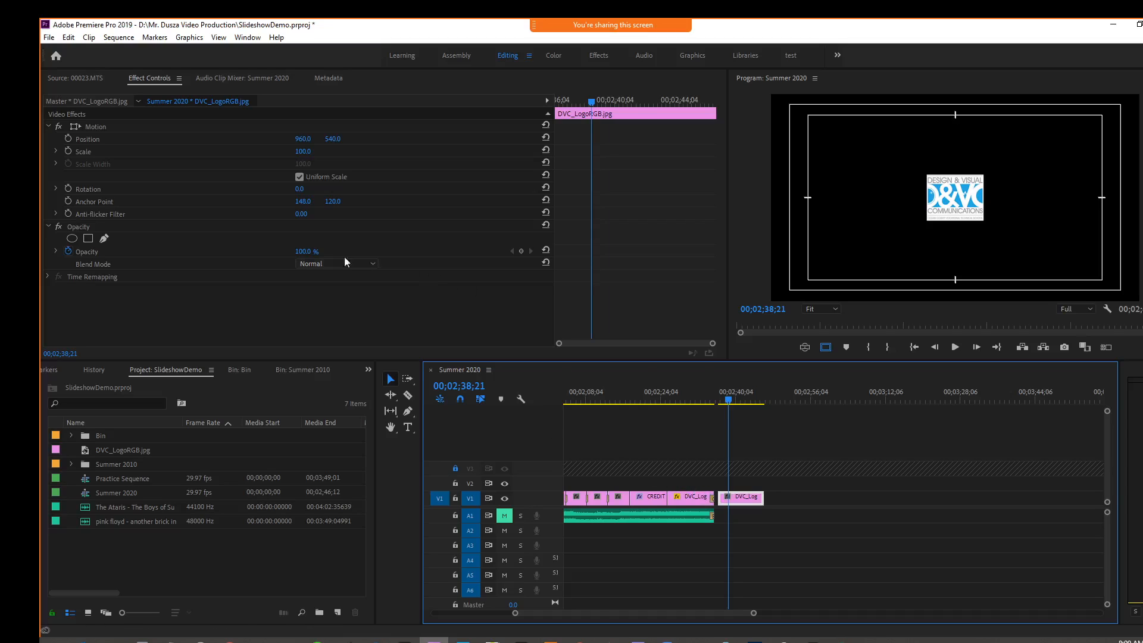
# Turn on Scale keyframing for the logo clip and move the keyframe and playhead to the clip's start
pyautogui.click(69, 151)
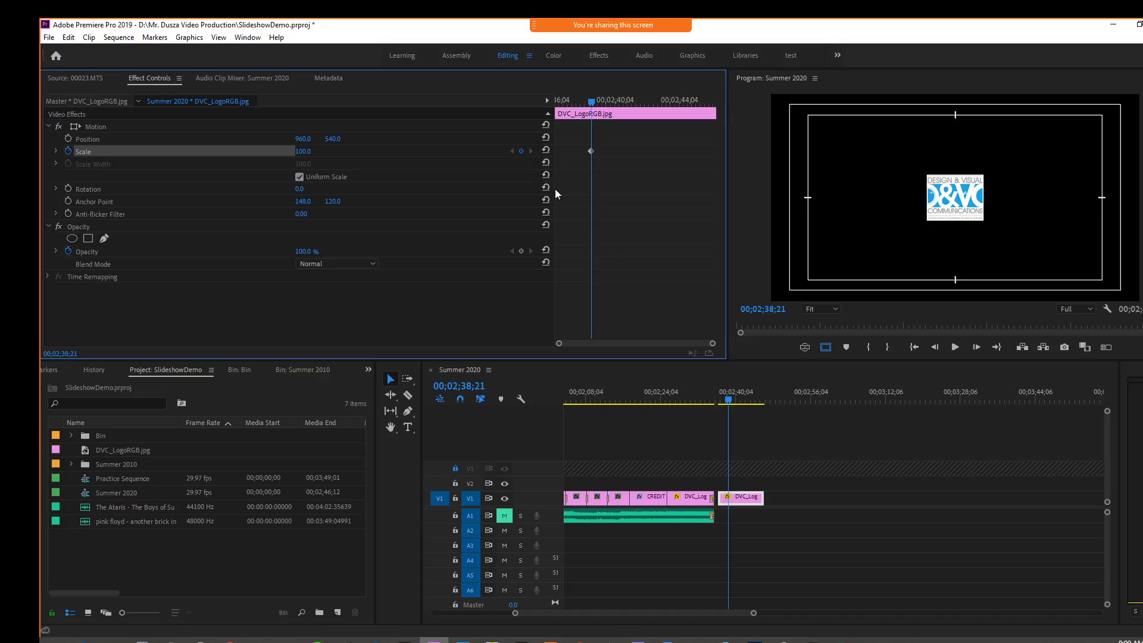
pyautogui.moveTo(554, 279); pyautogui.dragTo(454, 283)
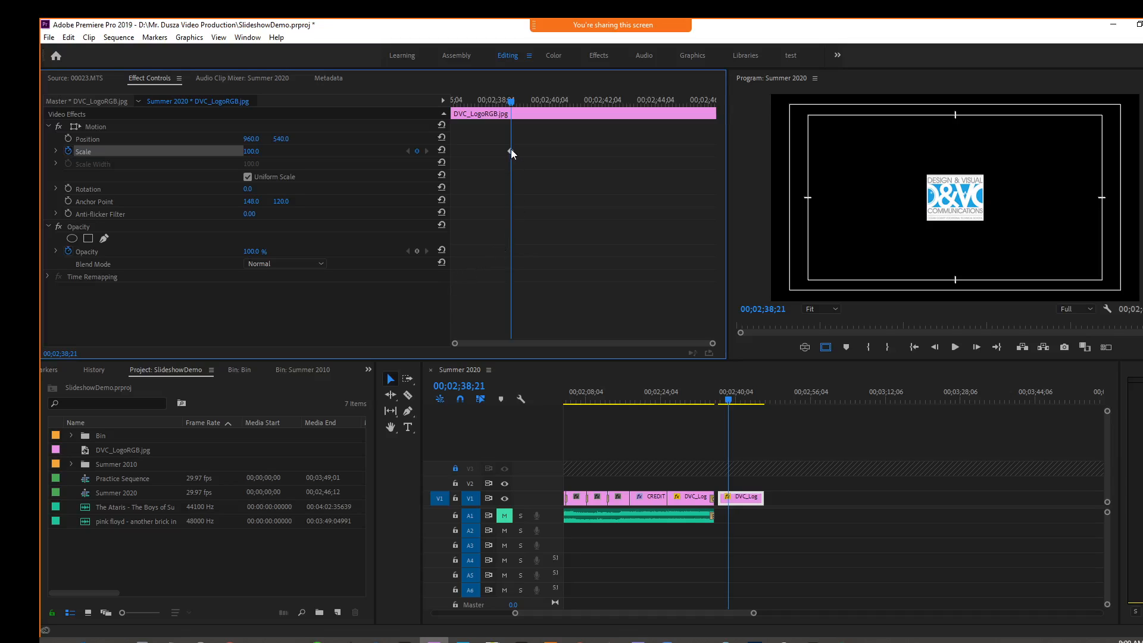
pyautogui.moveTo(511, 149)
pyautogui.mouseDown()
pyautogui.moveTo(542, 149)
pyautogui.moveTo(497, 149)
pyautogui.moveTo(532, 151)
pyautogui.mouseUp()
pyautogui.moveTo(712, 345); pyautogui.dragTo(862, 338)
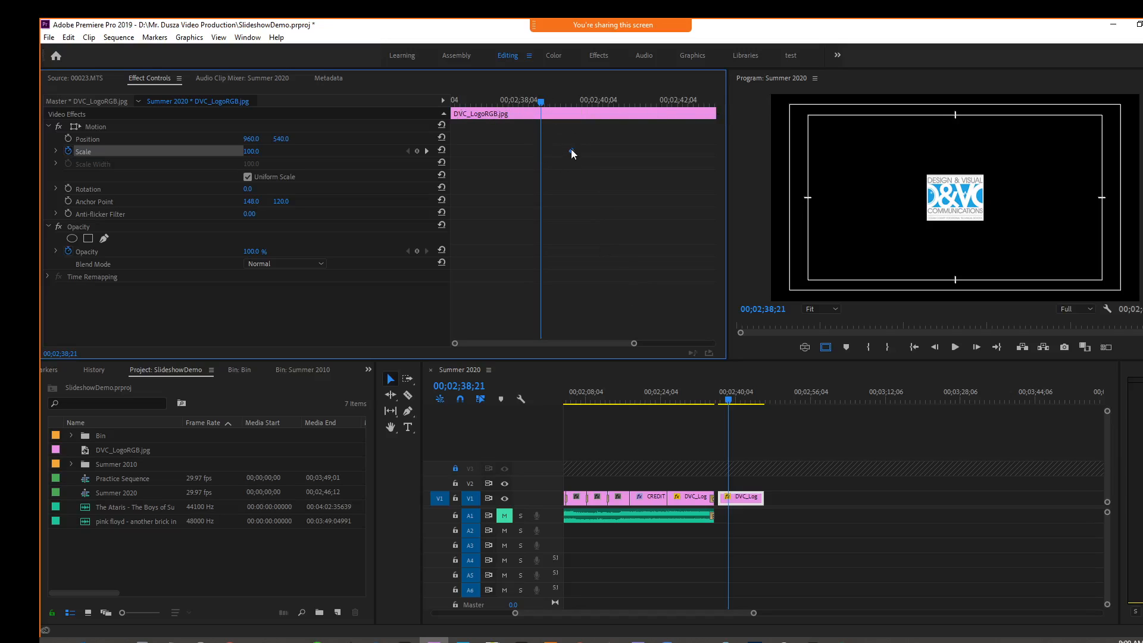
pyautogui.moveTo(572, 148); pyautogui.dragTo(543, 147)
pyautogui.moveTo(538, 150); pyautogui.dragTo(447, 151)
pyautogui.moveTo(536, 102); pyautogui.dragTo(451, 106)
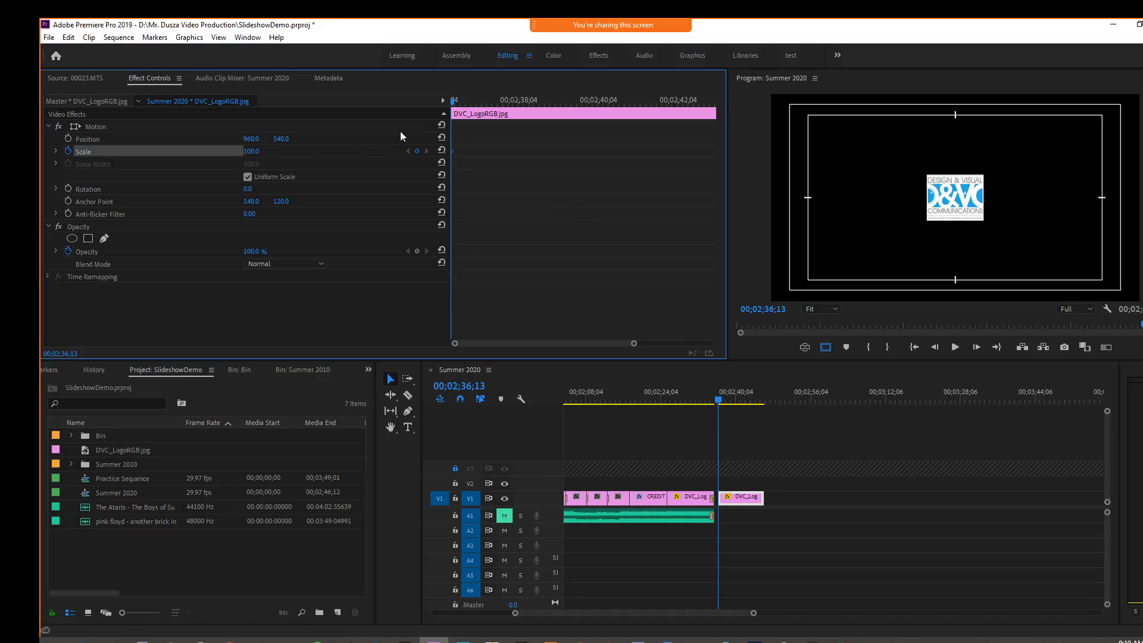
# Add a second Scale keyframe to the logo clip at 00;02;41;13, five seconds after its start
pyautogui.moveTo(452, 106); pyautogui.dragTo(529, 110)
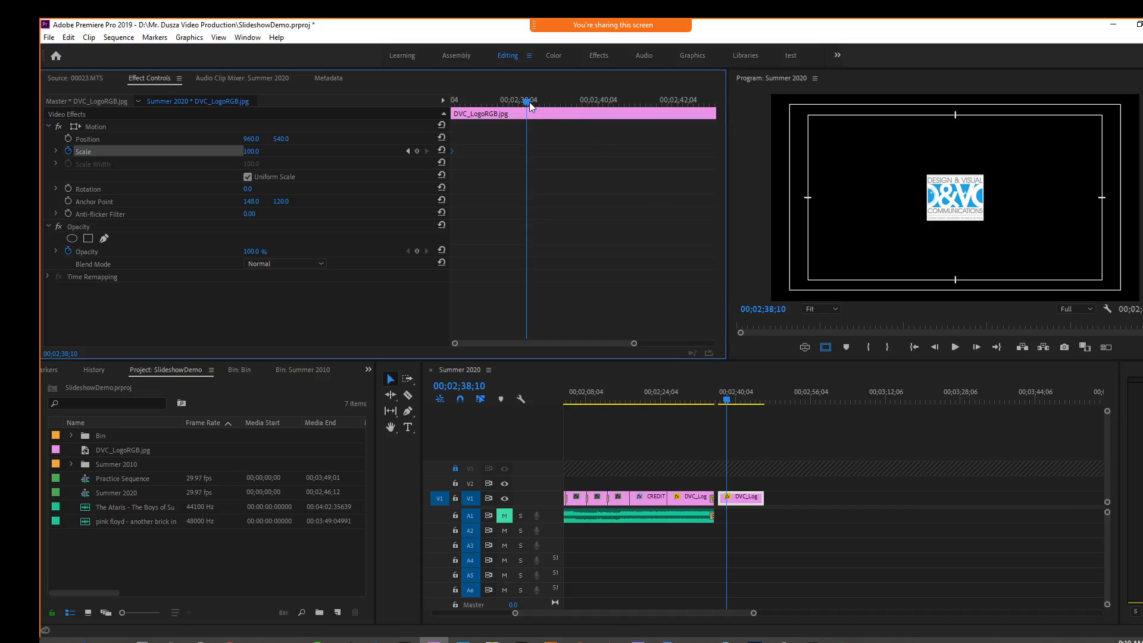
pyautogui.moveTo(529, 103); pyautogui.dragTo(441, 97)
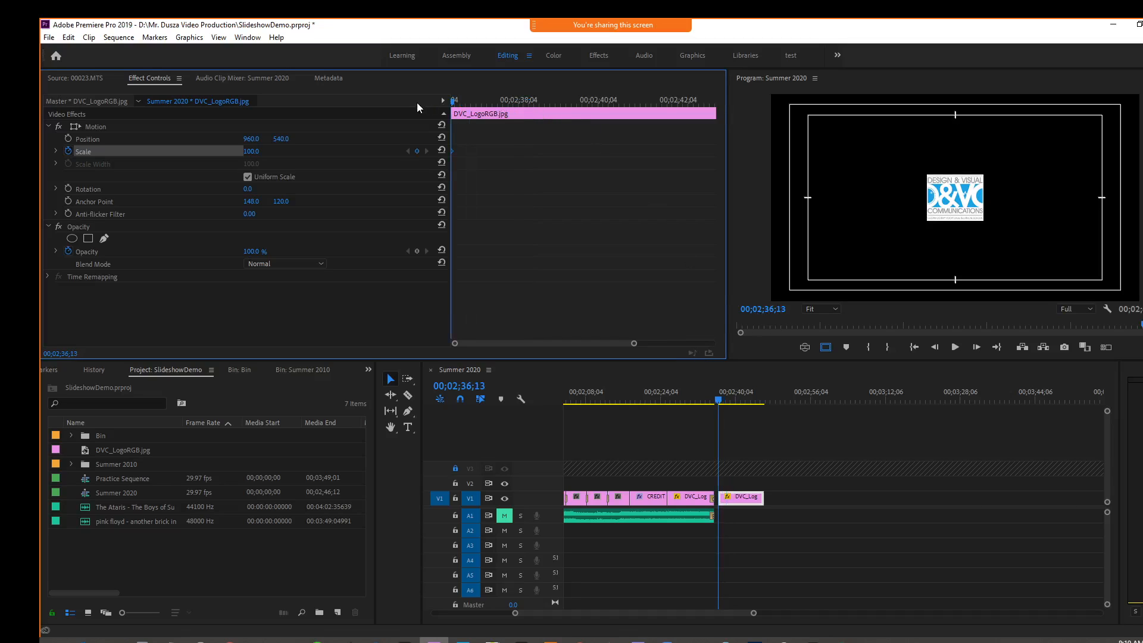
pyautogui.click(772, 310)
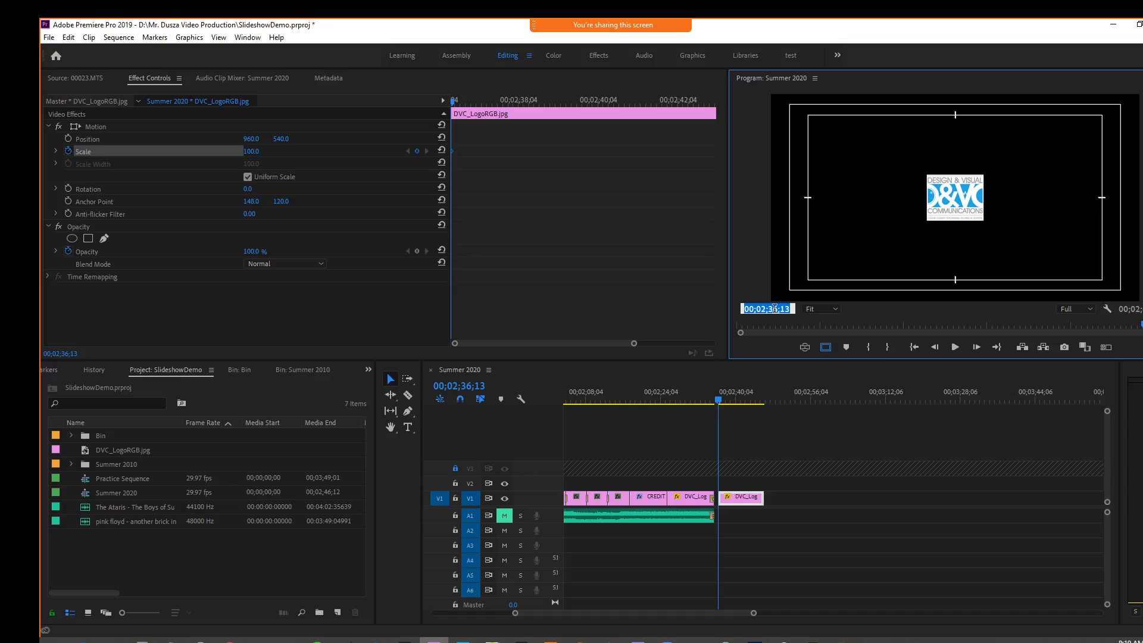
pyautogui.moveTo(777, 309); pyautogui.dragTo(767, 308)
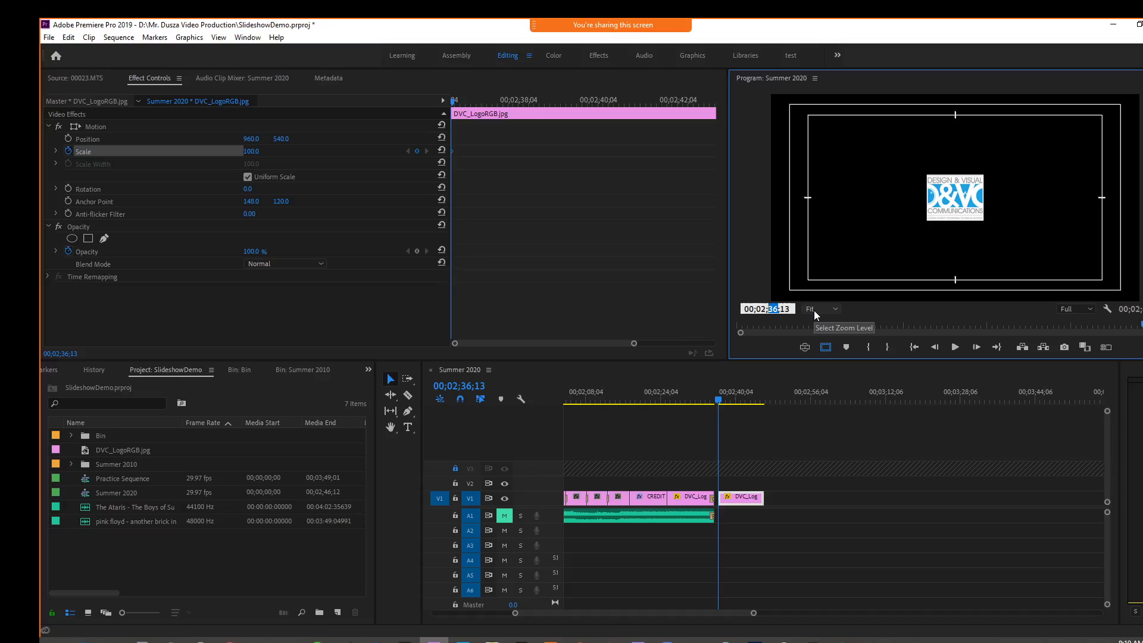
pyautogui.write('41')
pyautogui.press('Return')
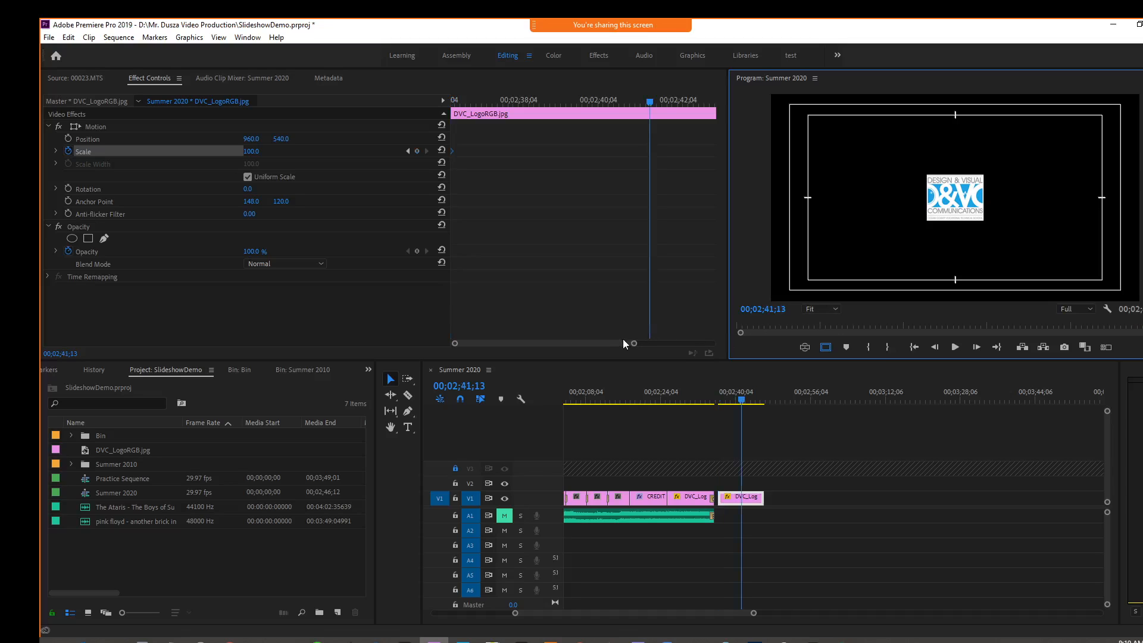
pyautogui.moveTo(618, 343); pyautogui.dragTo(644, 344)
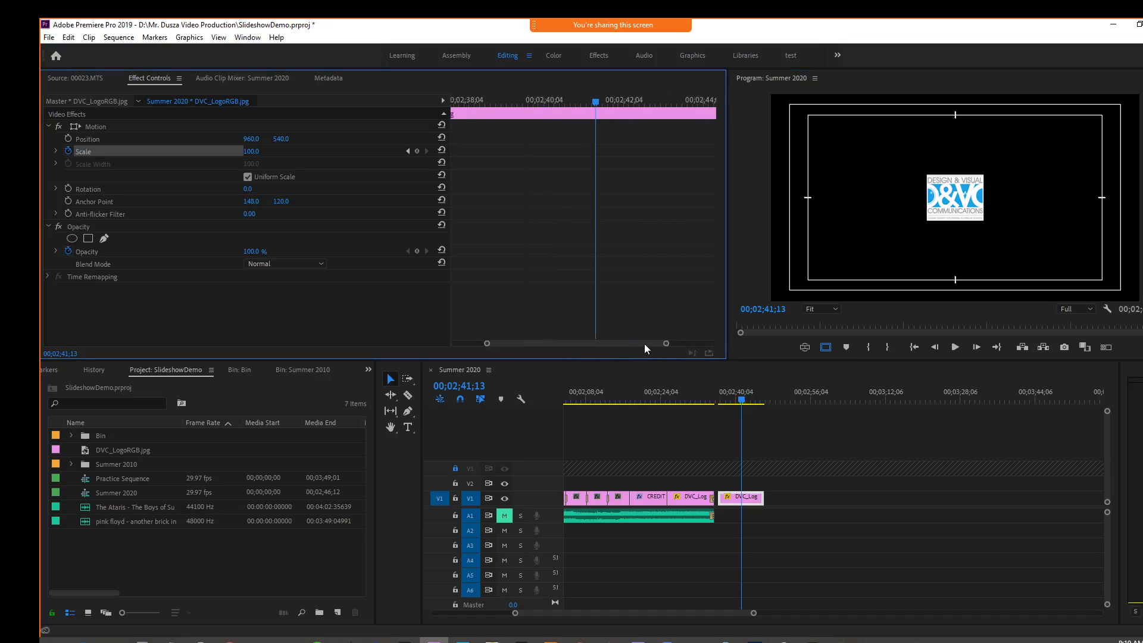
pyautogui.click(417, 151)
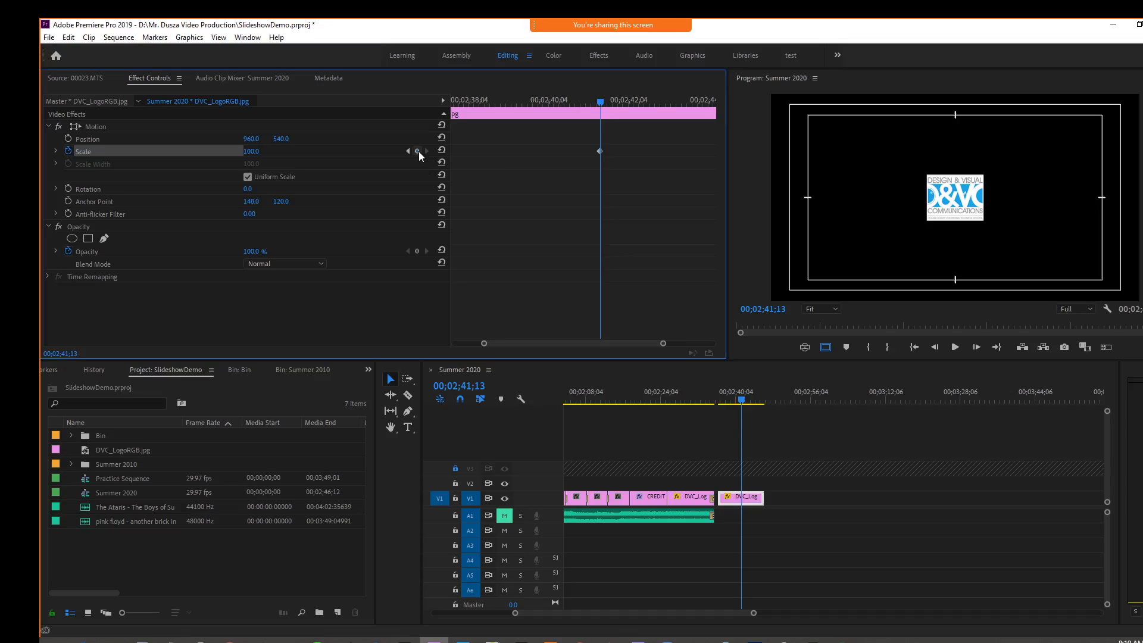
# Set the logo's Scale to 356 at the second keyframe and move the playhead past it to 00;02;43;03
pyautogui.moveTo(254, 152); pyautogui.dragTo(406, 152)
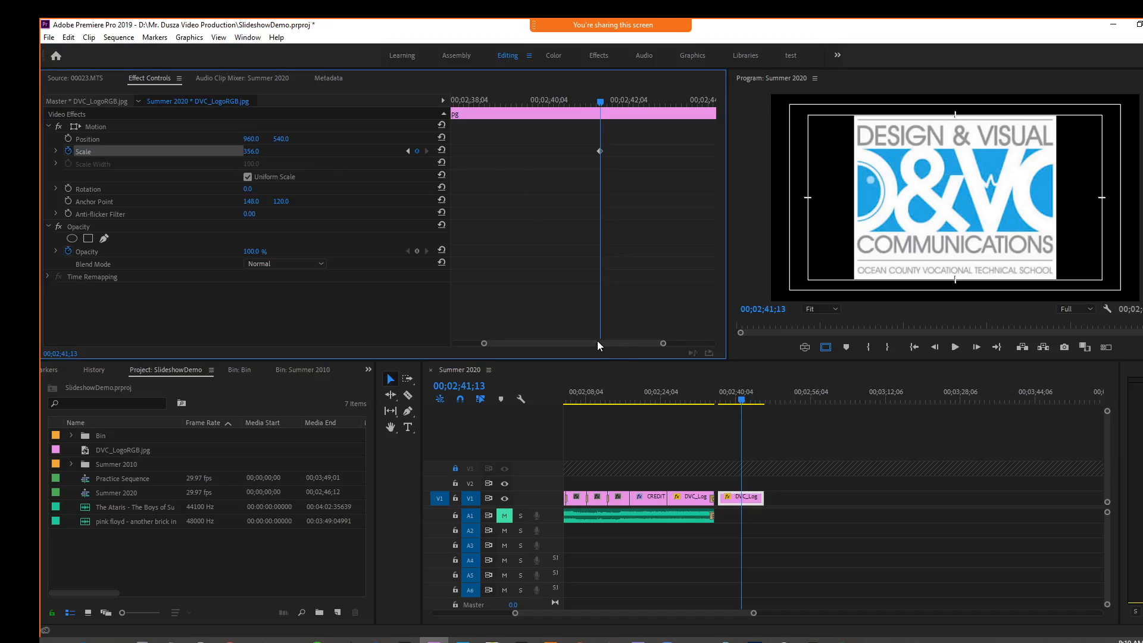
pyautogui.moveTo(598, 343); pyautogui.dragTo(537, 344)
pyautogui.moveTo(633, 344); pyautogui.dragTo(587, 345)
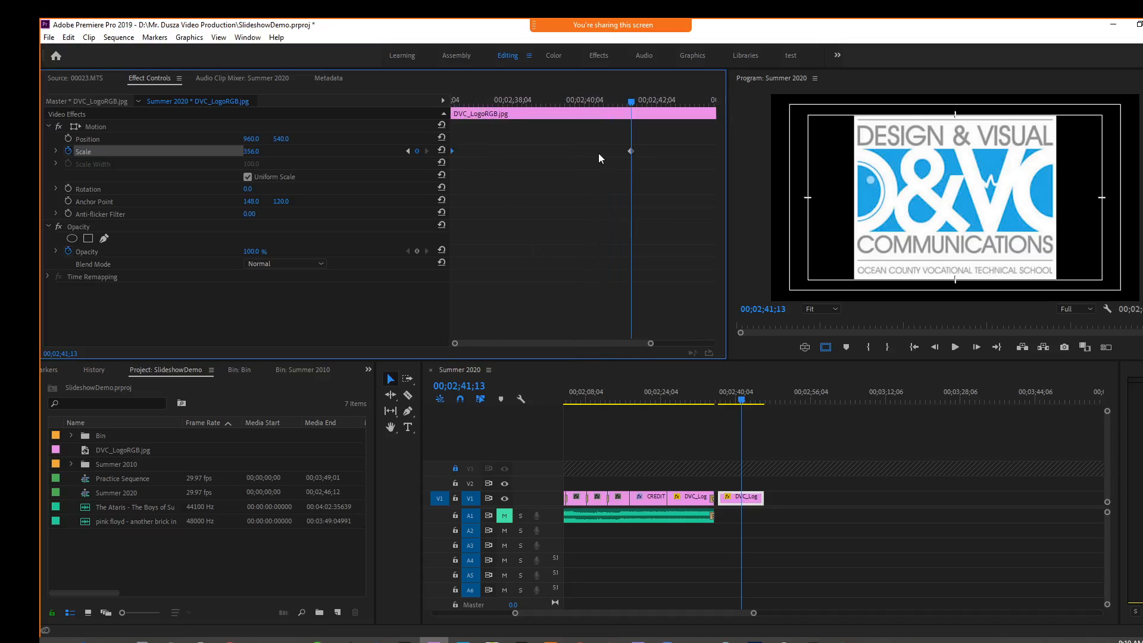
pyautogui.moveTo(630, 104); pyautogui.dragTo(692, 113)
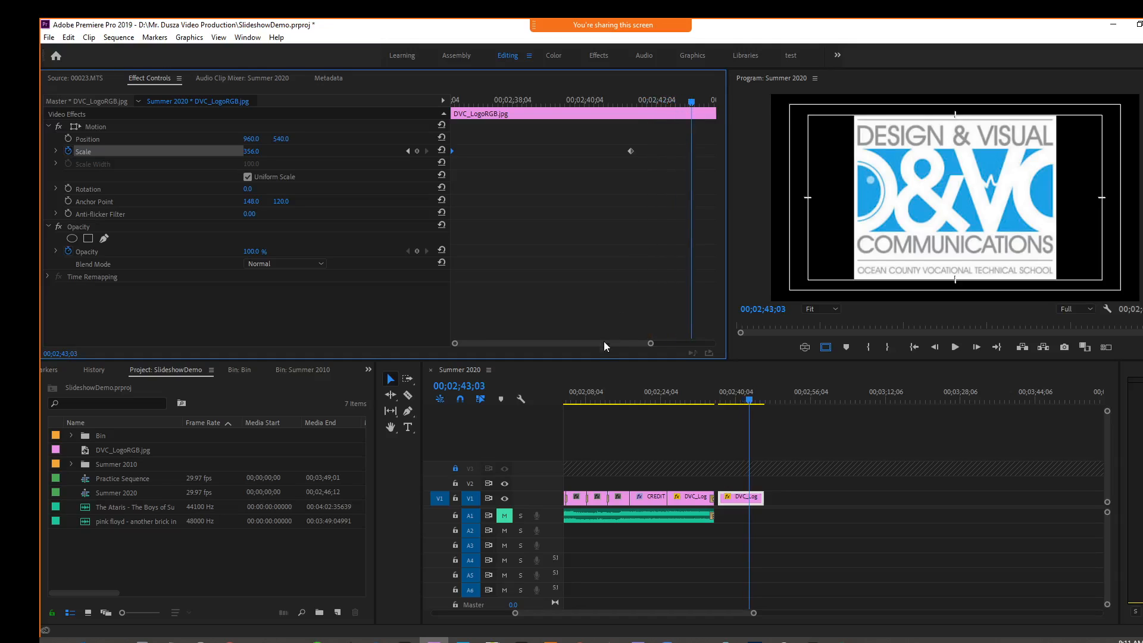
pyautogui.moveTo(603, 345); pyautogui.dragTo(683, 343)
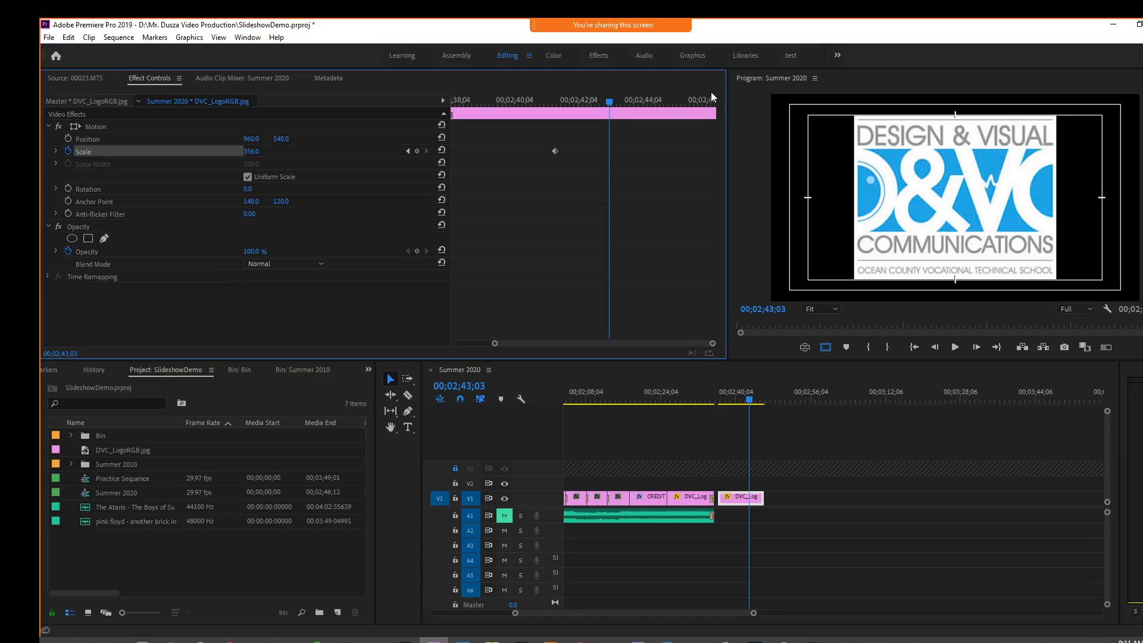
# Switch to the Effects workspace and apply a Cross Dissolve transition to the end of the logo clip
pyautogui.click(705, 58)
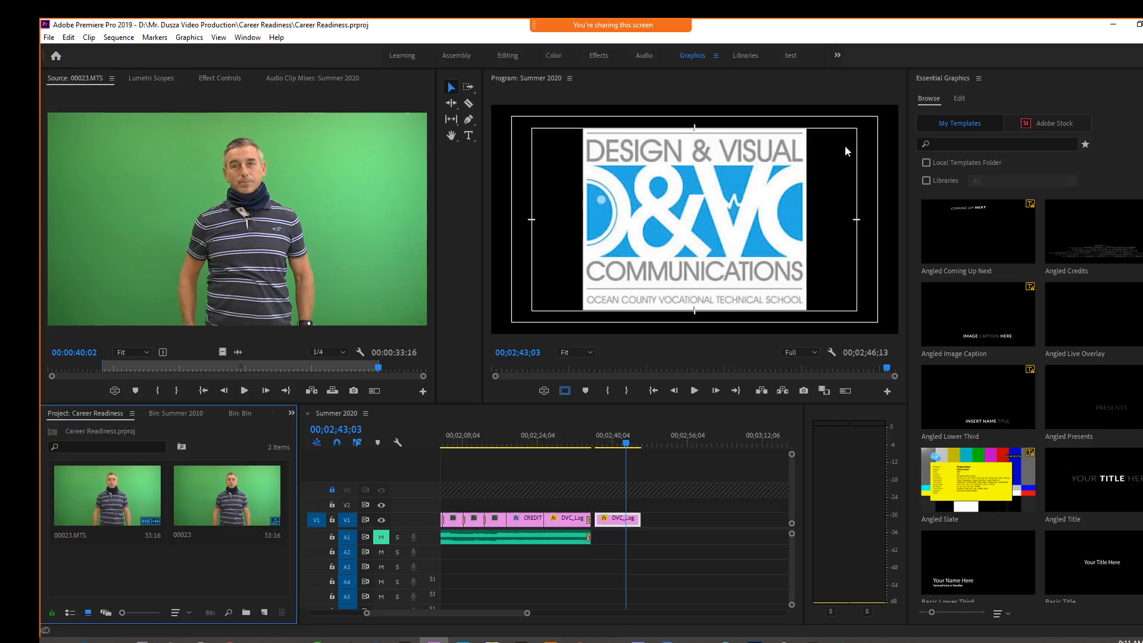
pyautogui.click(596, 55)
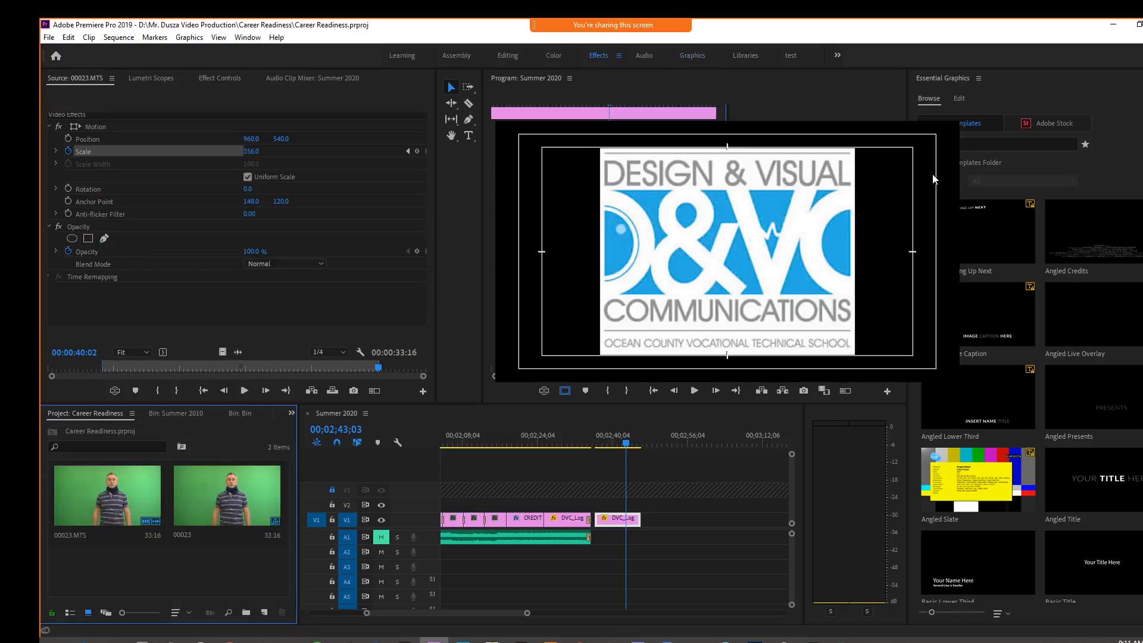
pyautogui.click(600, 55)
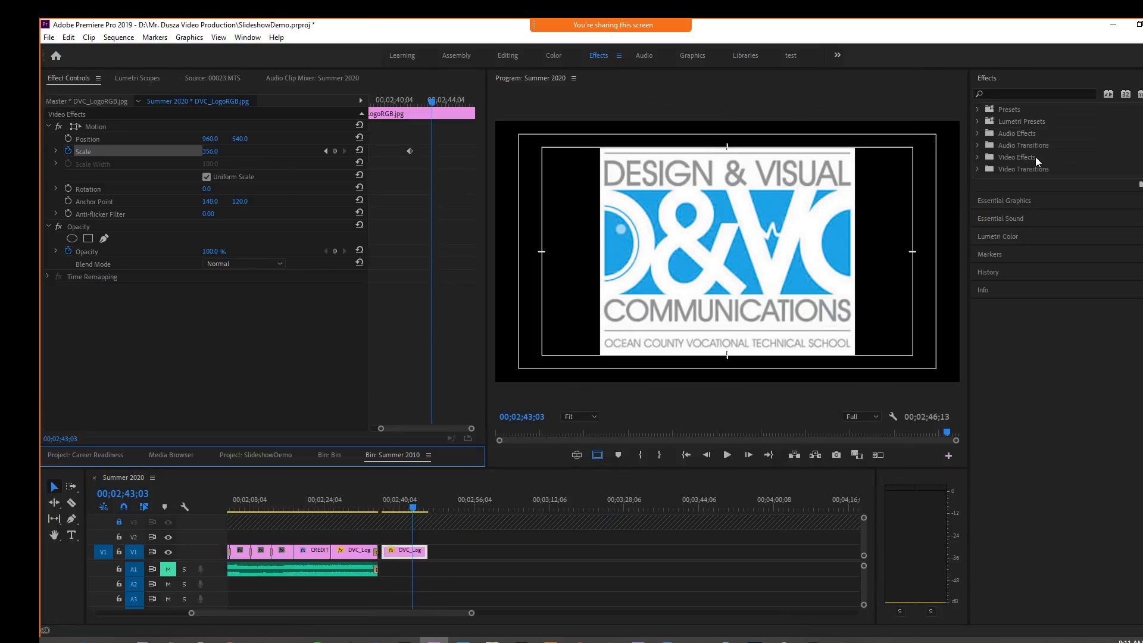
pyautogui.click(978, 170)
pyautogui.click(984, 193)
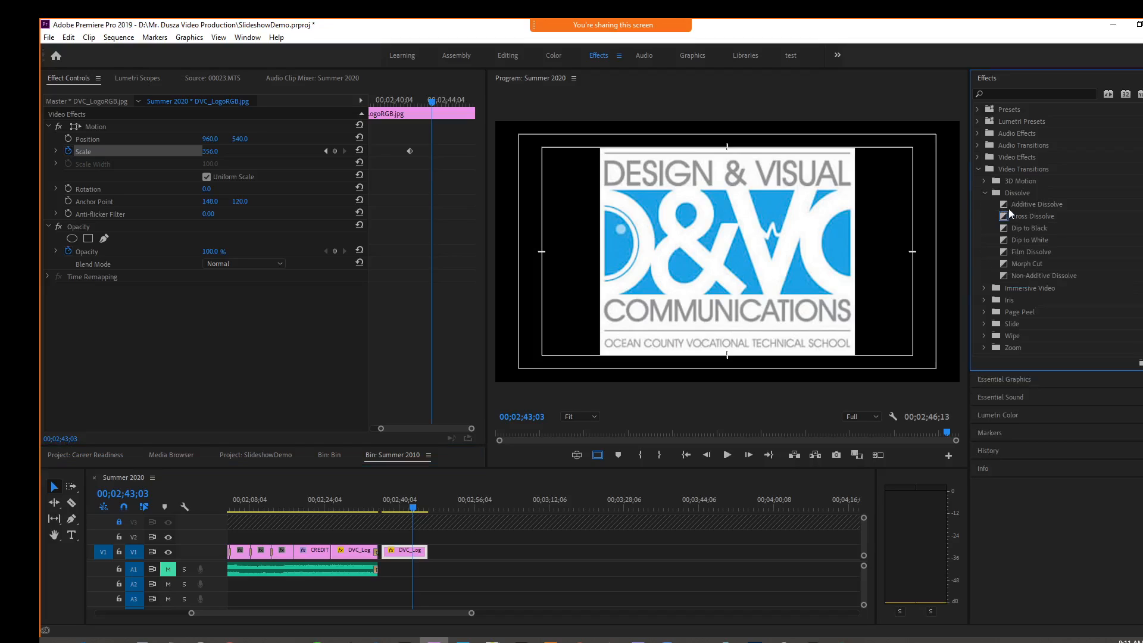
pyautogui.moveTo(1002, 217); pyautogui.dragTo(428, 553)
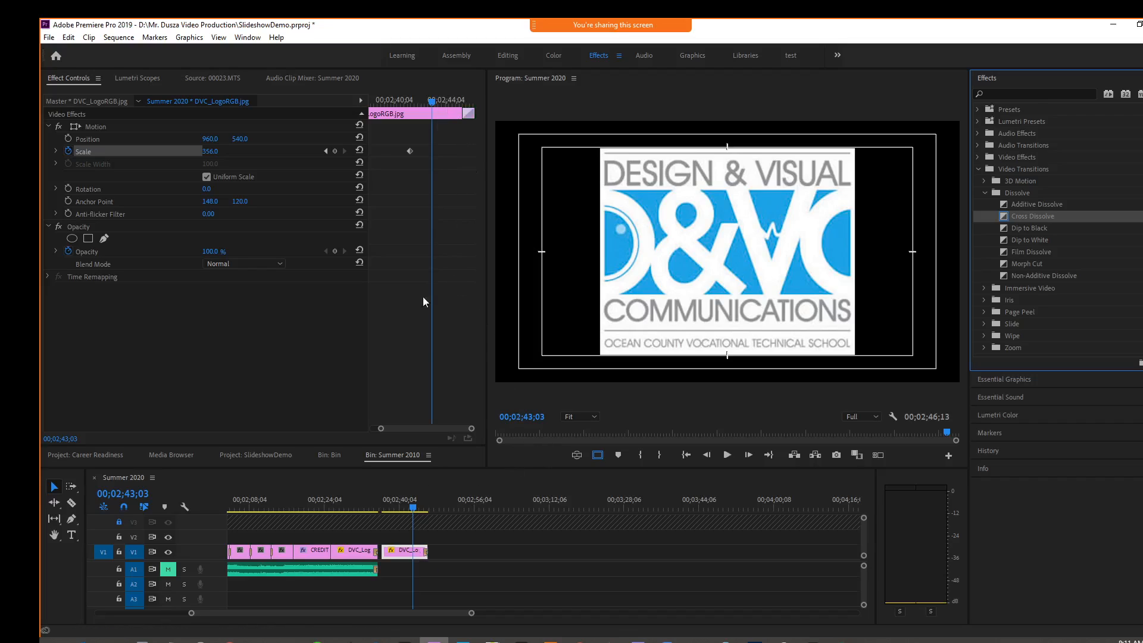
# Play the logo clip through its closing dissolve, and open the Cross Dissolve's settings
pyautogui.click(726, 454)
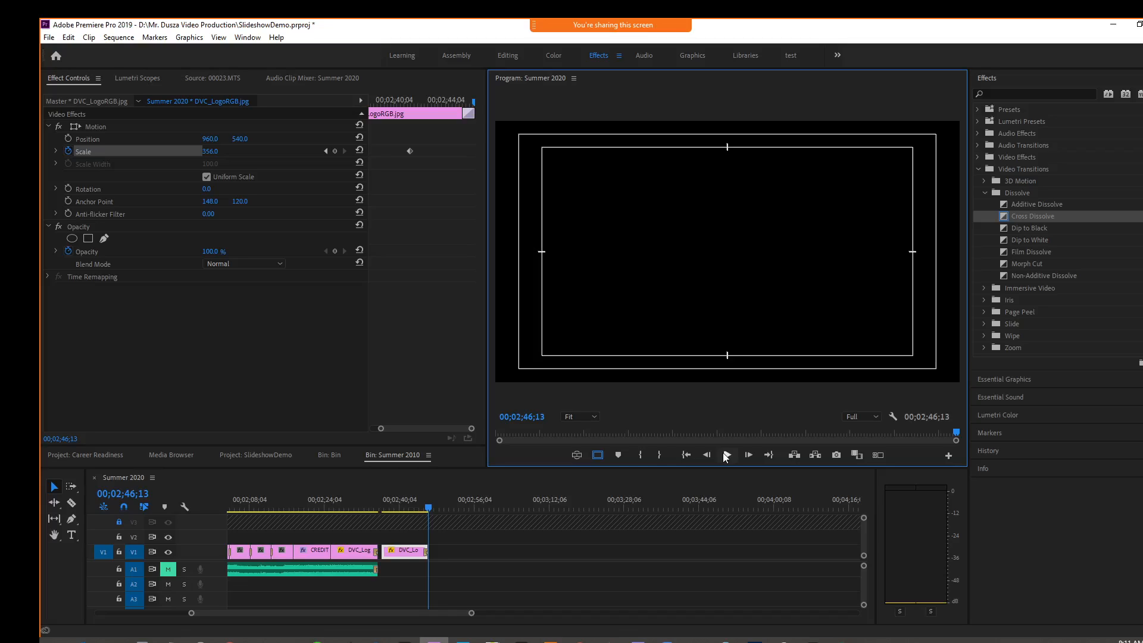
pyautogui.click(468, 113)
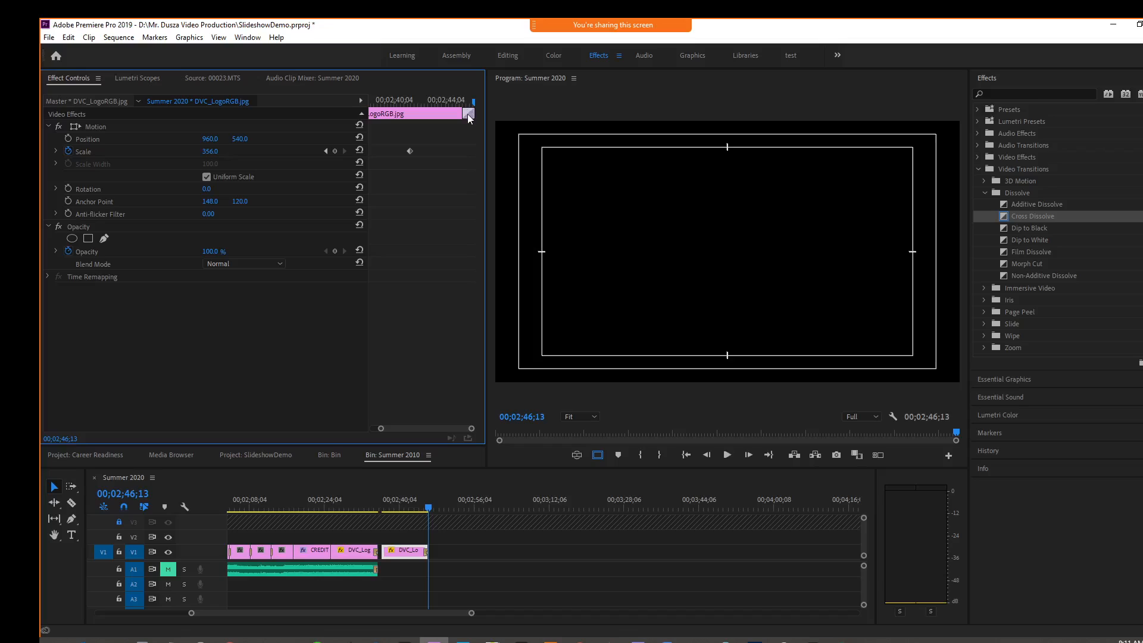
pyautogui.click(425, 552)
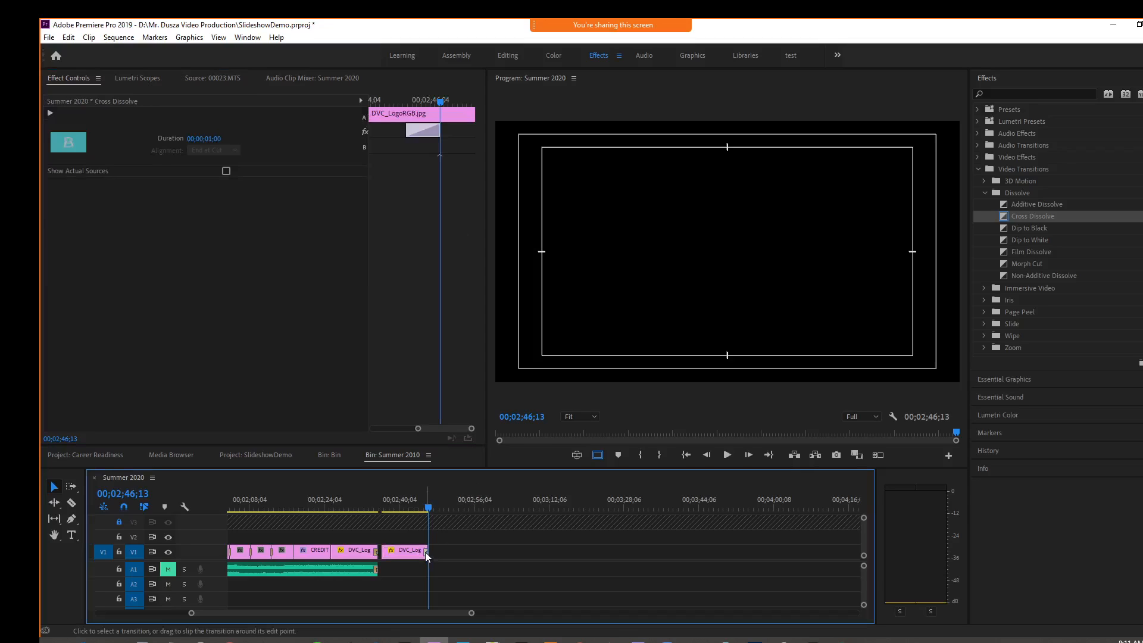
# Remove the Cross Dissolve from the end of the logo clip and add an Opacity keyframe at 00;02;43;28
pyautogui.press('Delete')
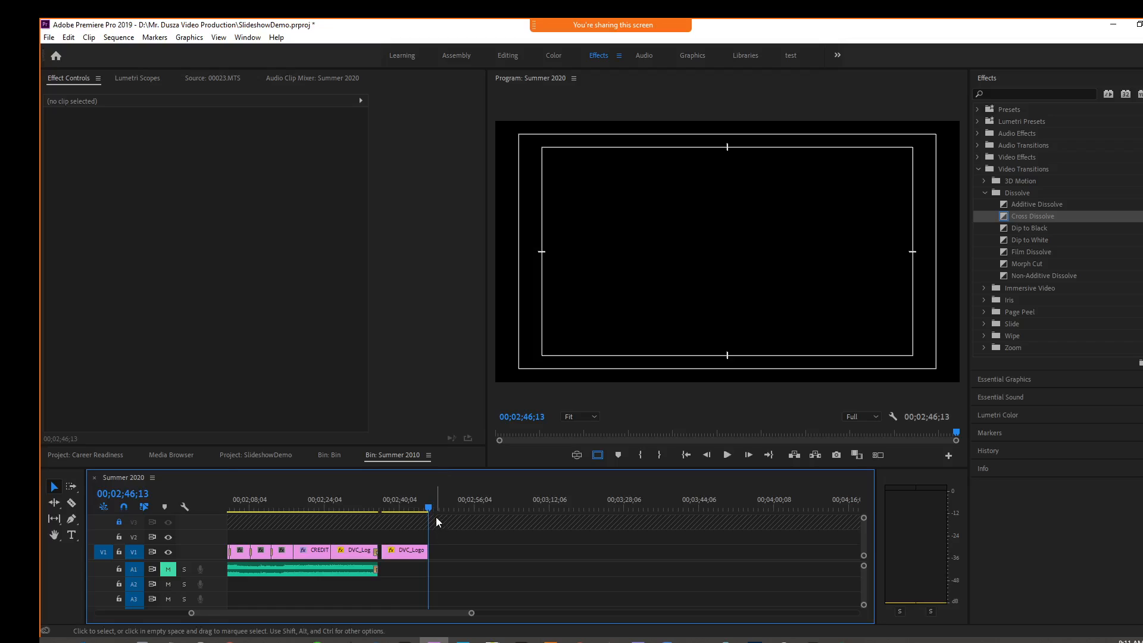
pyautogui.moveTo(429, 508); pyautogui.dragTo(417, 507)
pyautogui.click(411, 544)
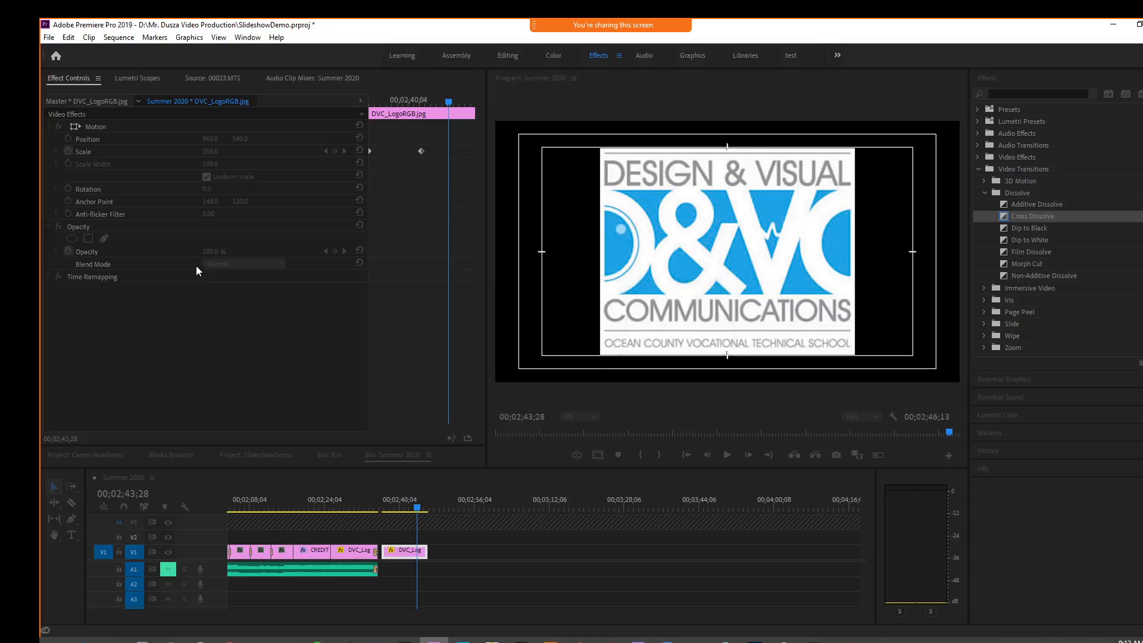
pyautogui.click(333, 252)
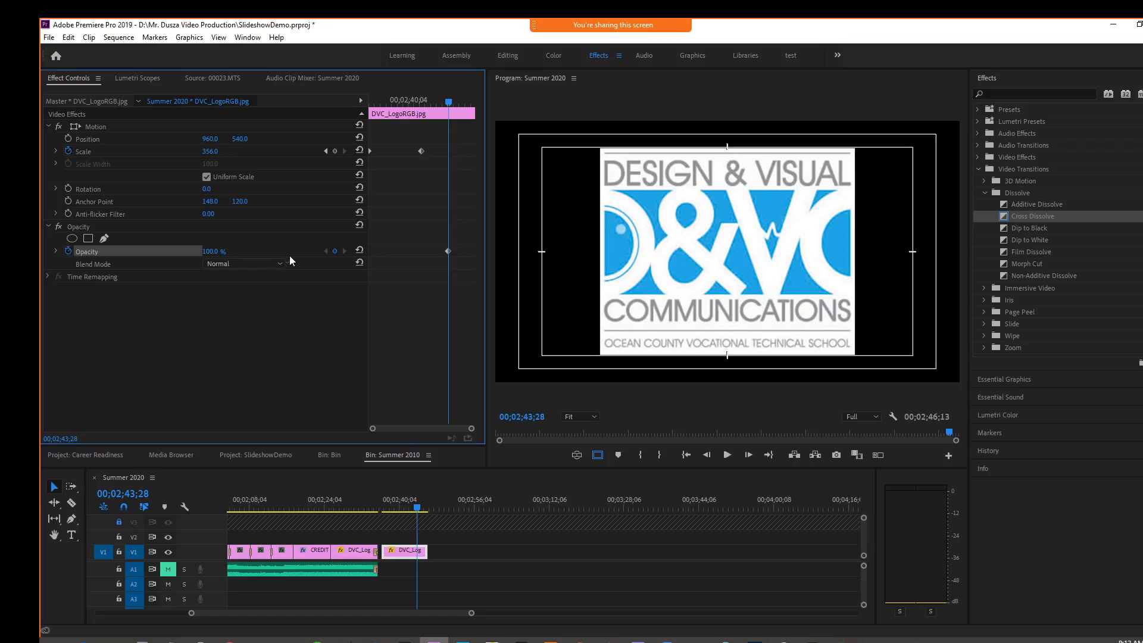
# Add a second Opacity keyframe of 0% to the logo clip at 00;02;46;10, and scrub back to 00;02;41;12
pyautogui.moveTo(449, 105); pyautogui.dragTo(482, 102)
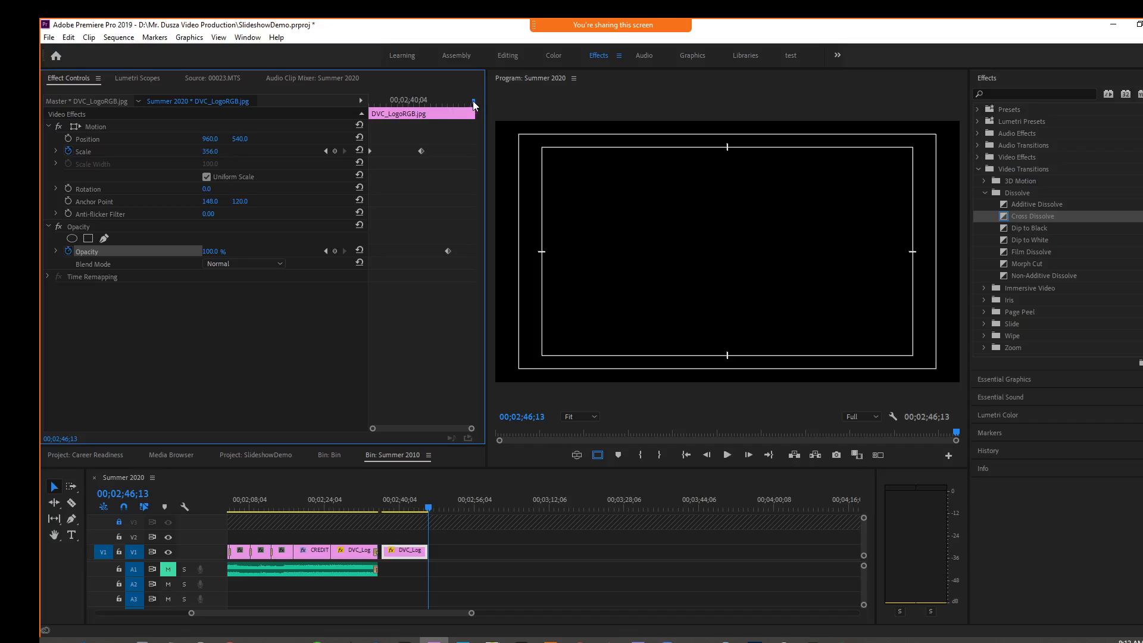
pyautogui.click(473, 103)
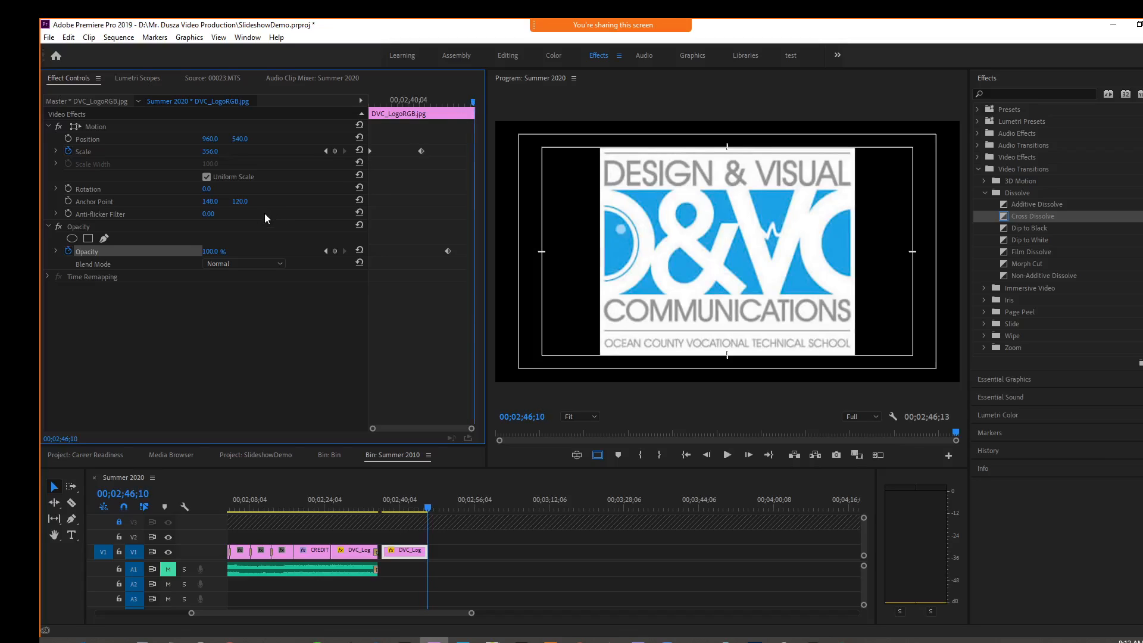
pyautogui.moveTo(210, 252); pyautogui.dragTo(179, 252)
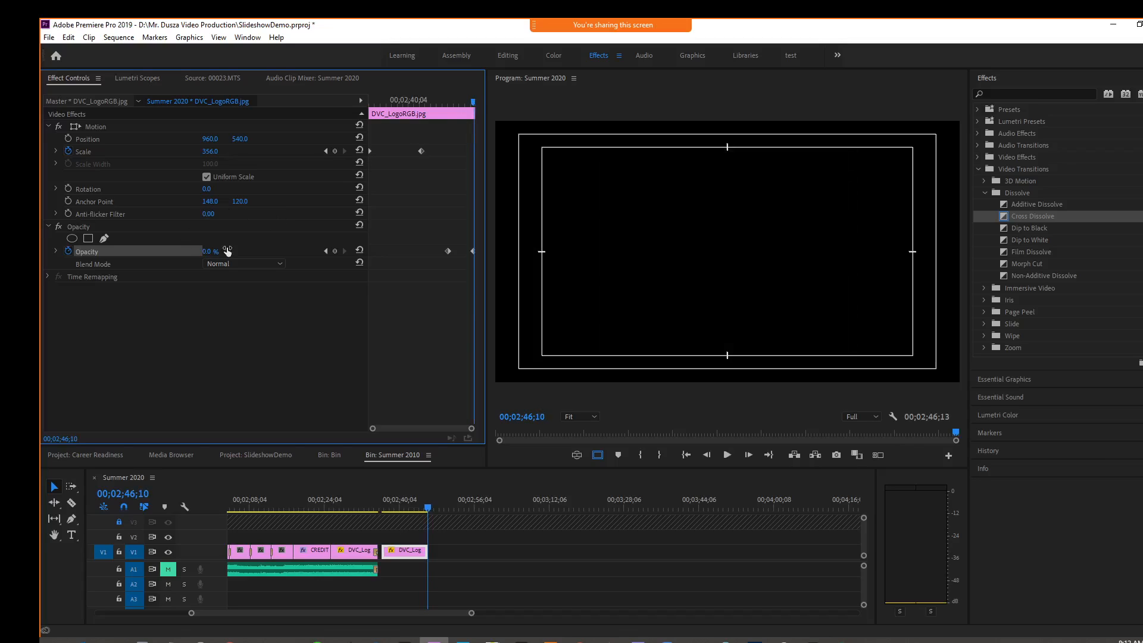
pyautogui.moveTo(473, 102); pyautogui.dragTo(419, 98)
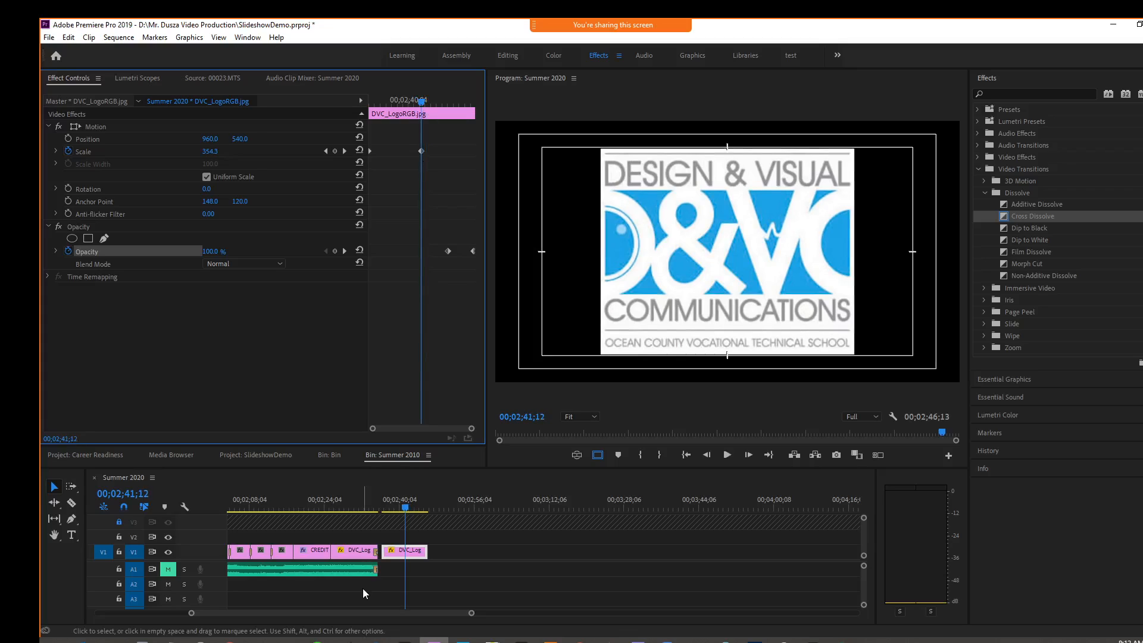
pyautogui.moveTo(359, 613); pyautogui.dragTo(324, 611)
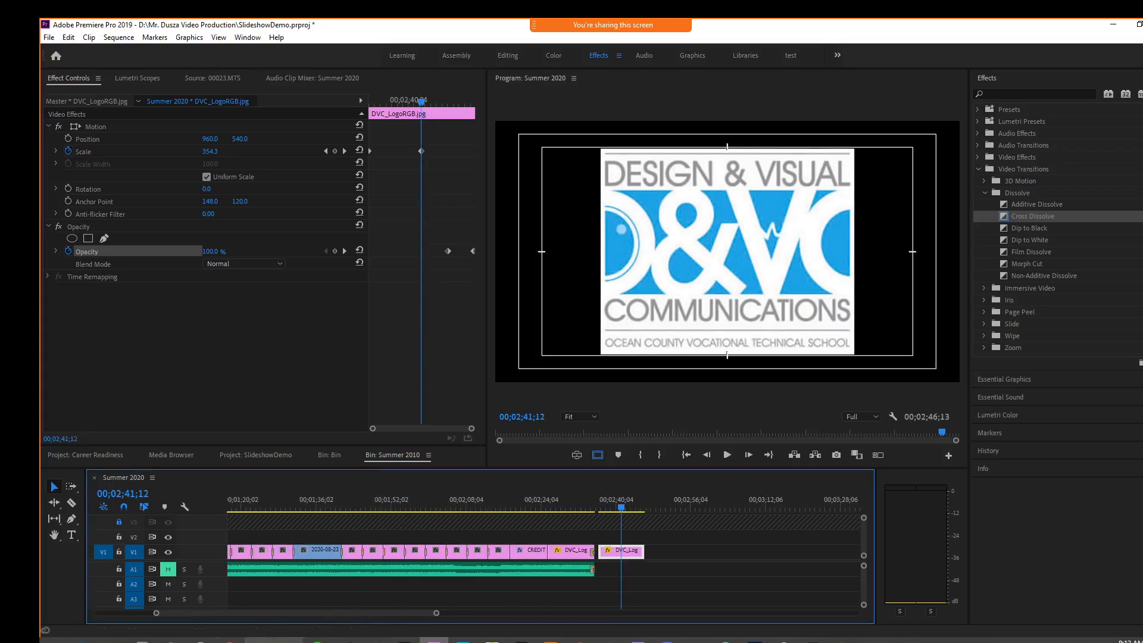
# Switch to the Google Classroom page in Chrome, highlight the fading-out audio objective, and return to Premiere Pro
pyautogui.moveTo(578, 640)
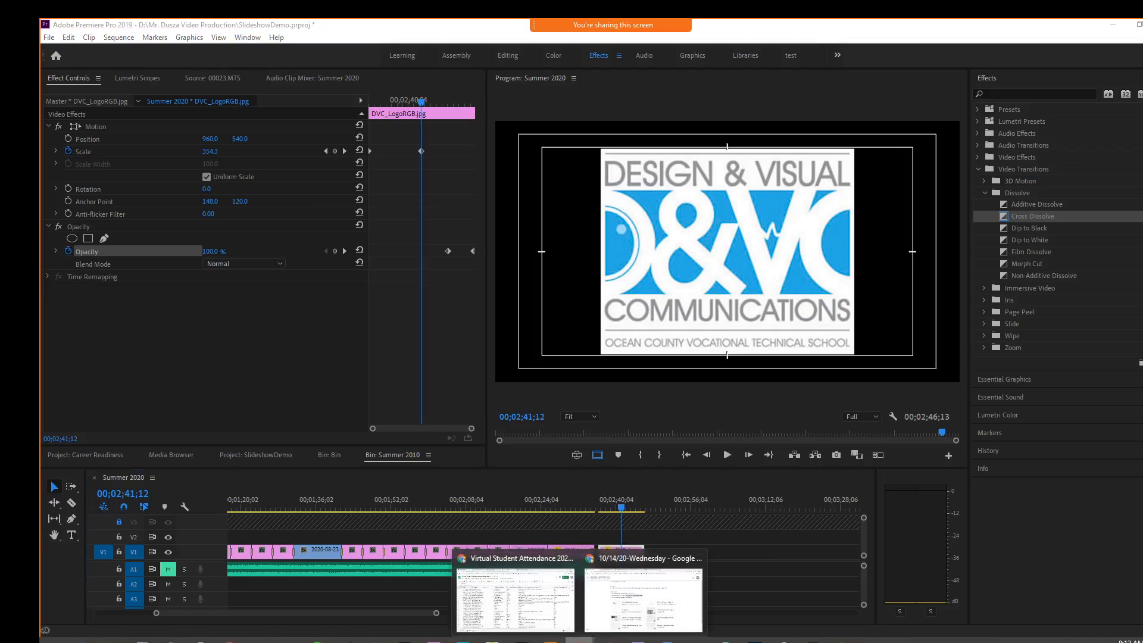
pyautogui.click(613, 567)
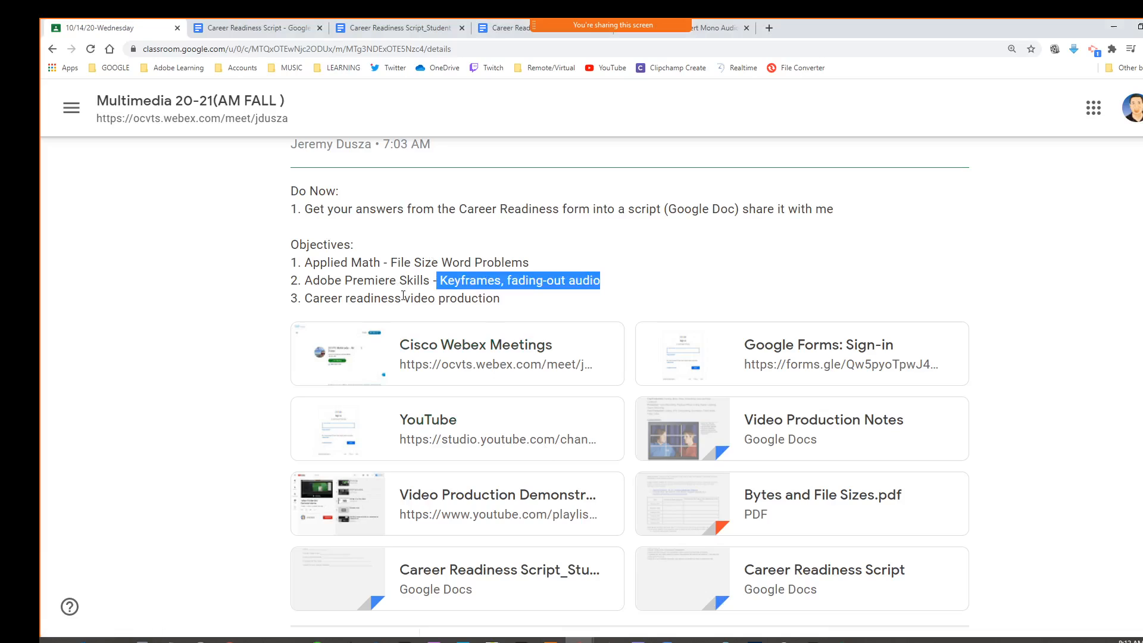
pyautogui.click(521, 278)
pyautogui.moveTo(510, 280); pyautogui.dragTo(599, 278)
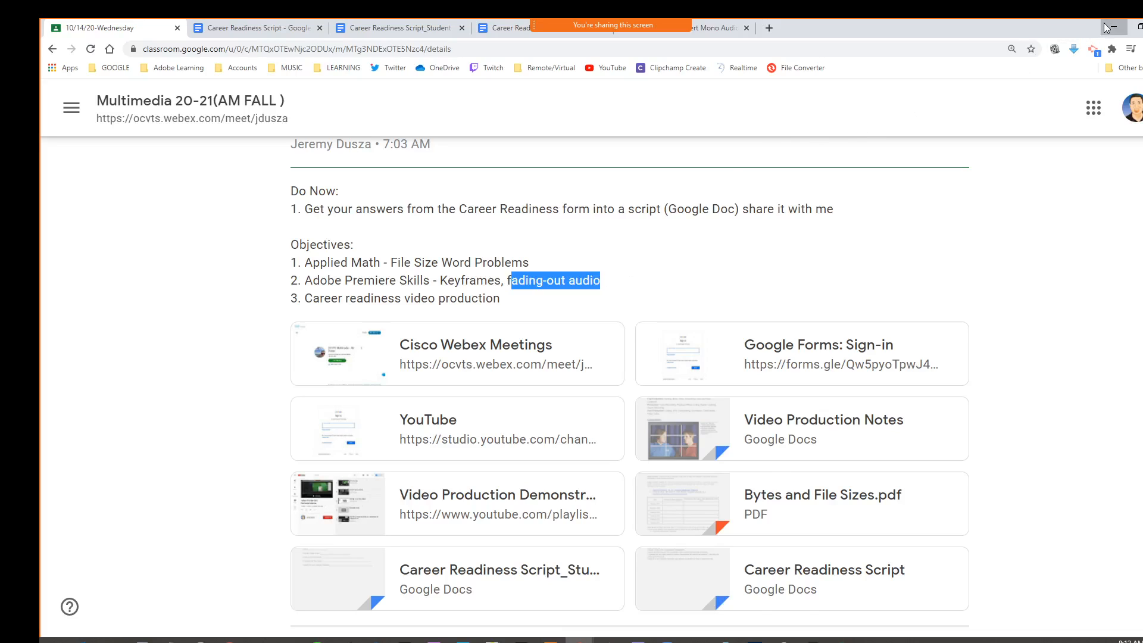
pyautogui.click(1112, 28)
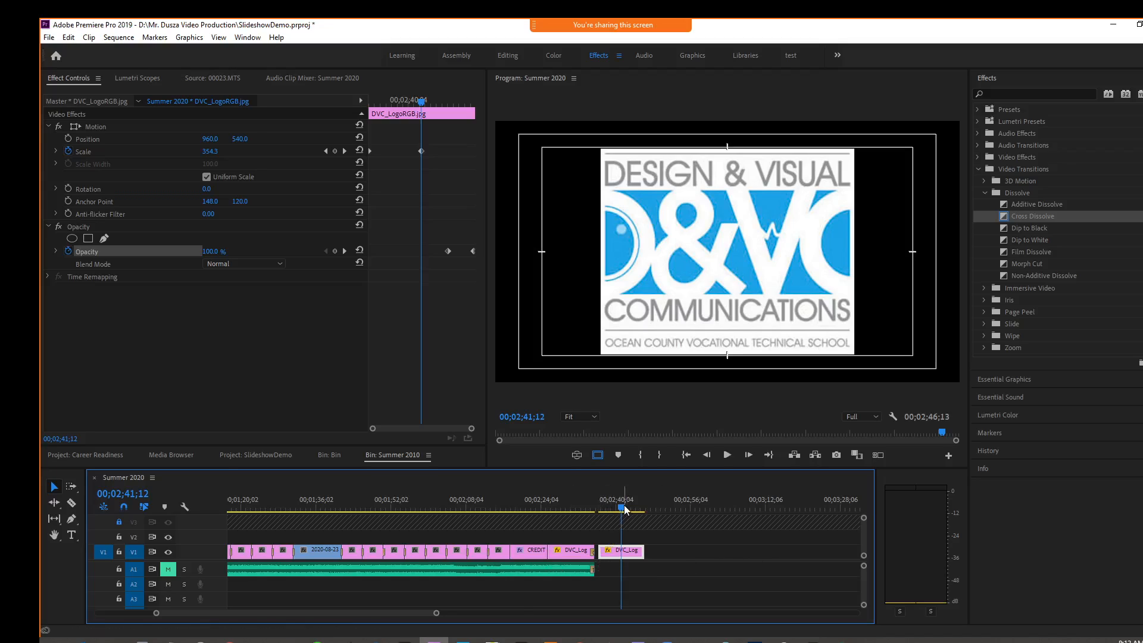
# Unmute audio track A1 and play the ending from 00;02;24;07 with the music clip's closing Exponential Fade removed
pyautogui.moveTo(624, 509); pyautogui.dragTo(543, 507)
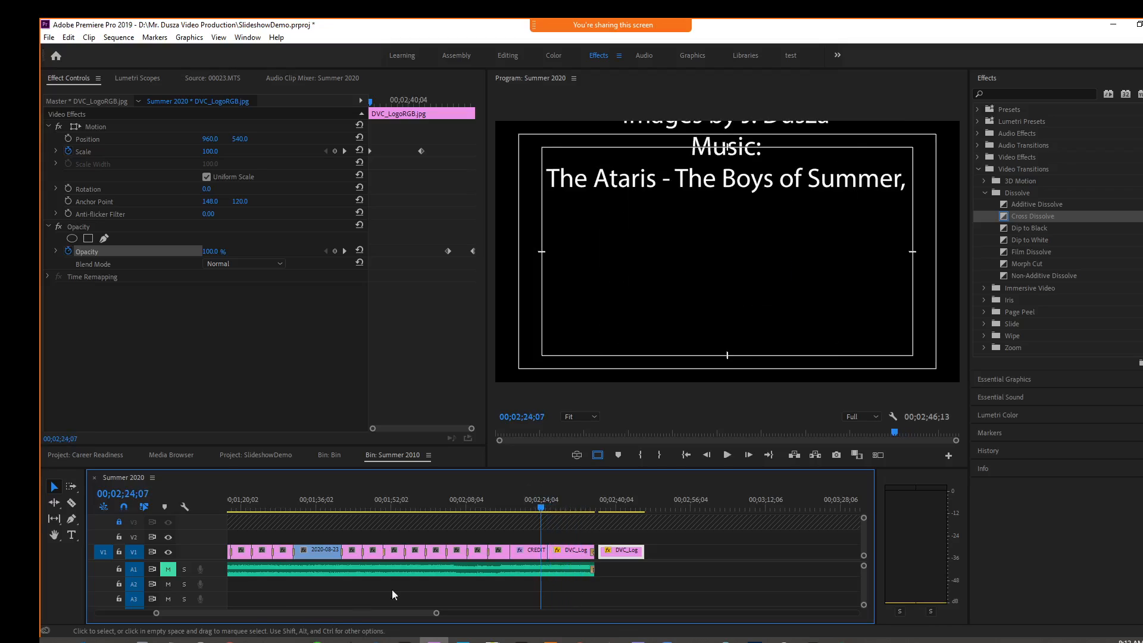
pyautogui.click(169, 569)
pyautogui.click(593, 570)
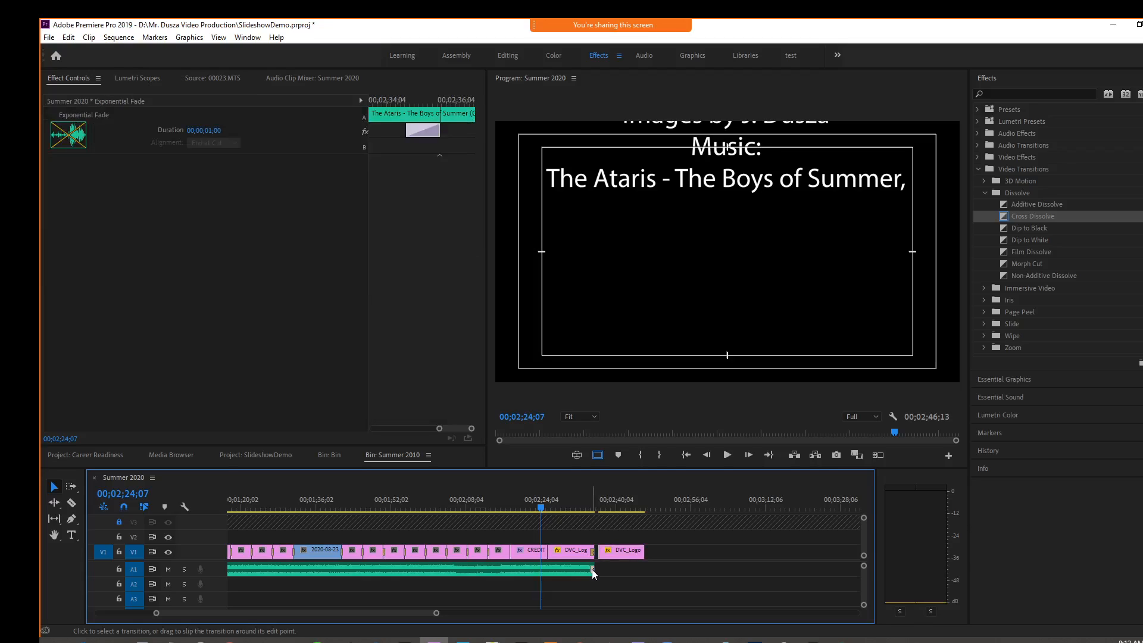
pyautogui.press('Delete')
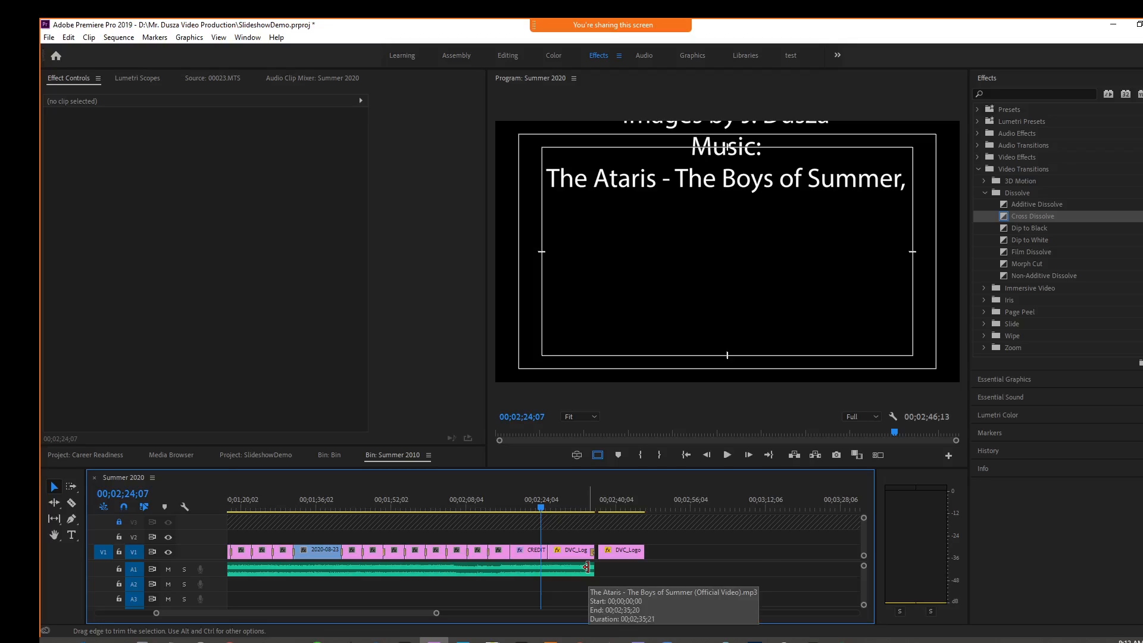
pyautogui.press('space')
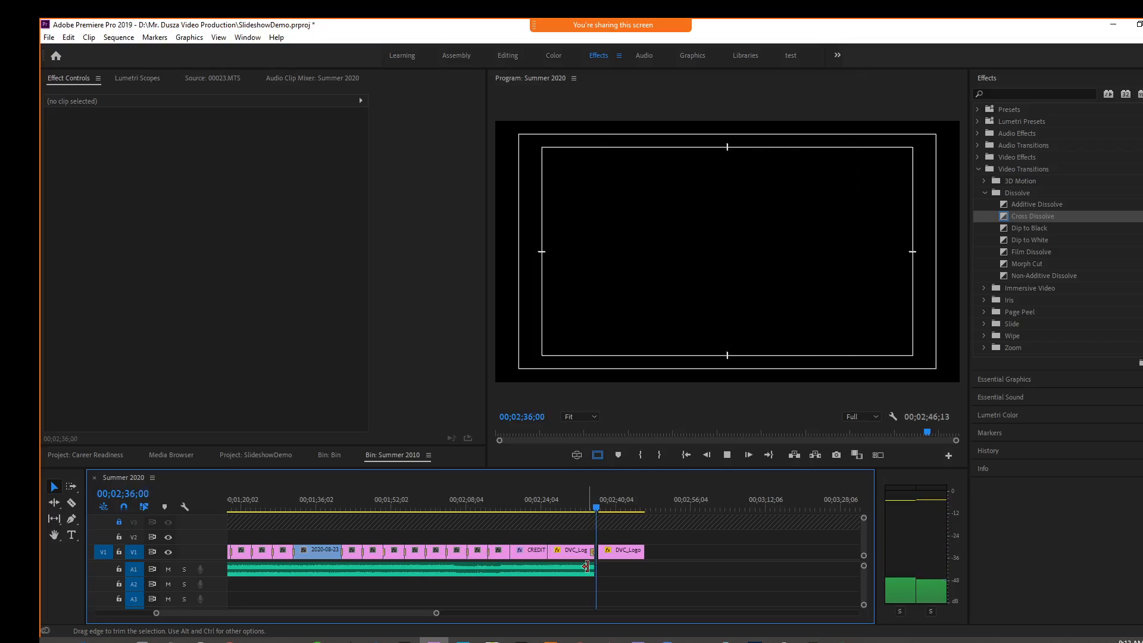
pyautogui.click(724, 455)
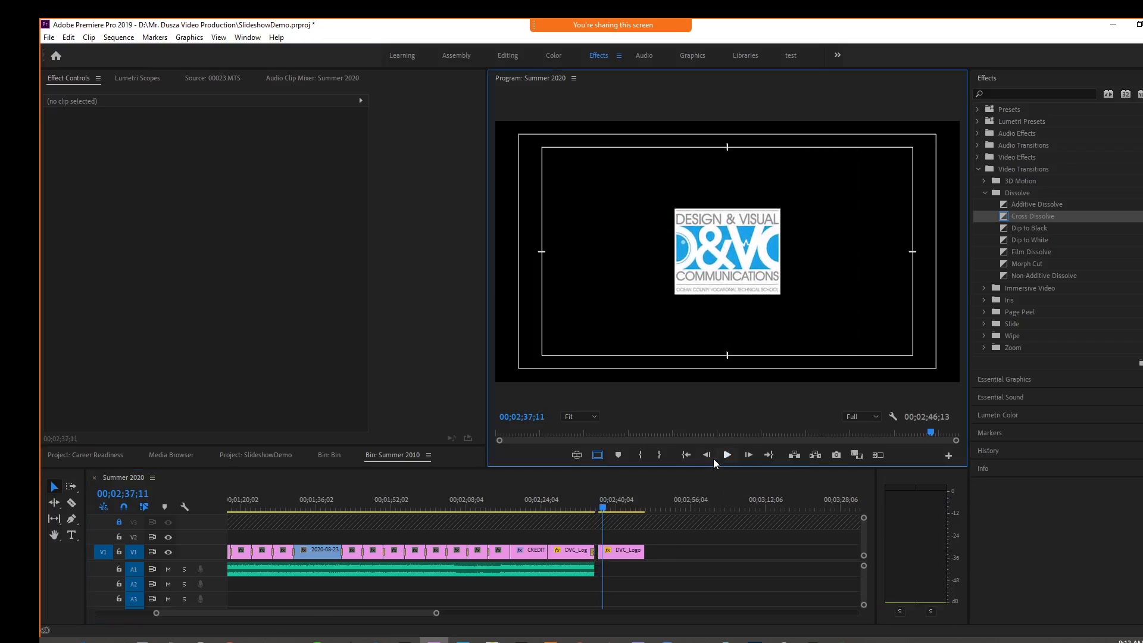
# Apply an Exponential Fade crossfade to the end of the music clip on track A1
pyautogui.click(978, 133)
pyautogui.click(979, 133)
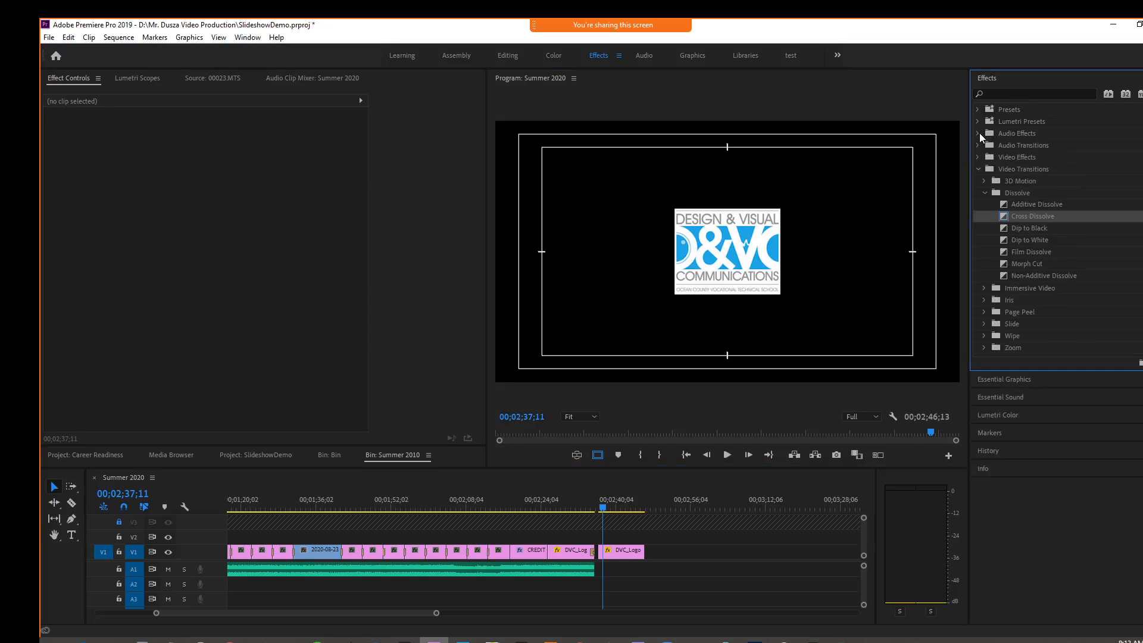
pyautogui.click(978, 145)
pyautogui.click(978, 147)
pyautogui.click(978, 145)
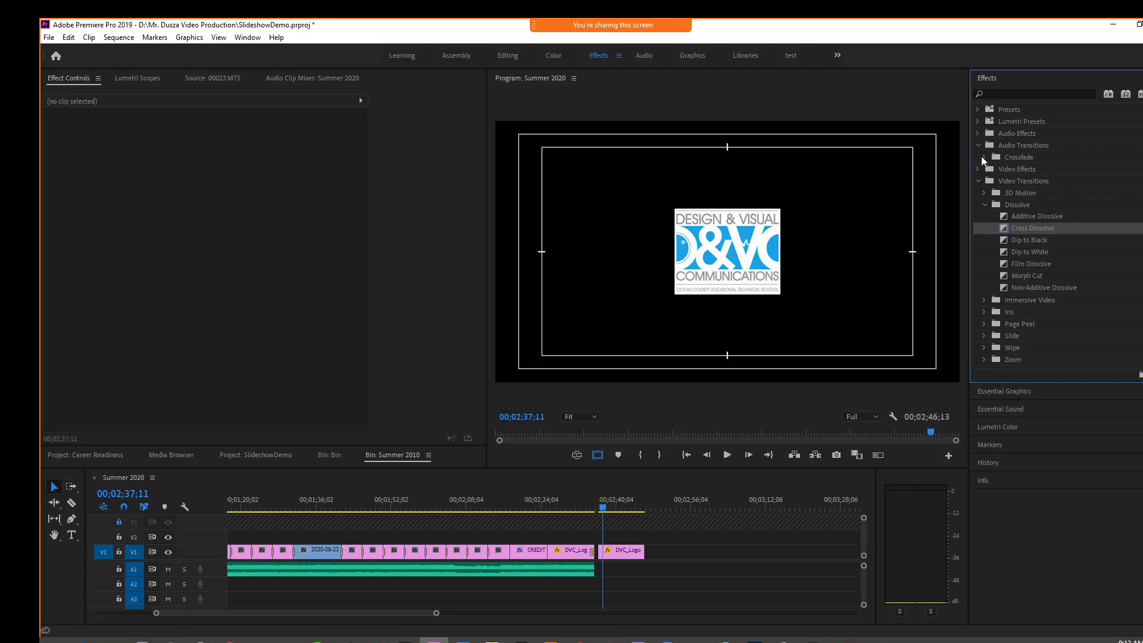
pyautogui.click(983, 157)
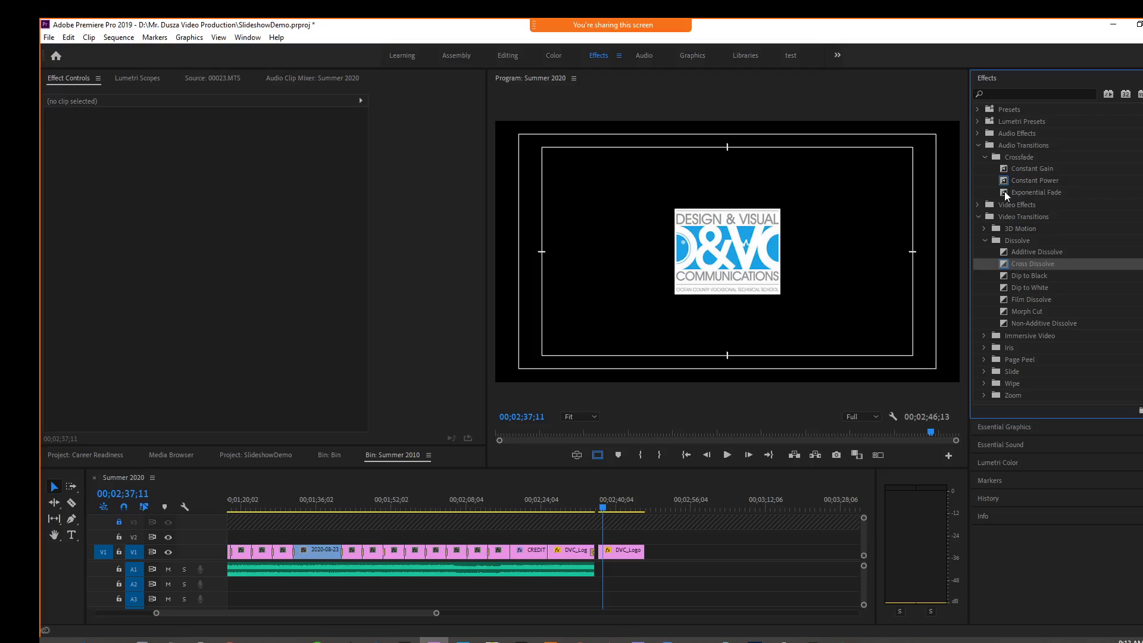
pyautogui.moveTo(1006, 195); pyautogui.dragTo(597, 573)
# Play the sequence's ending from 00;02;32;15 to check the music fade-out
pyautogui.moveTo(602, 511); pyautogui.dragTo(582, 511)
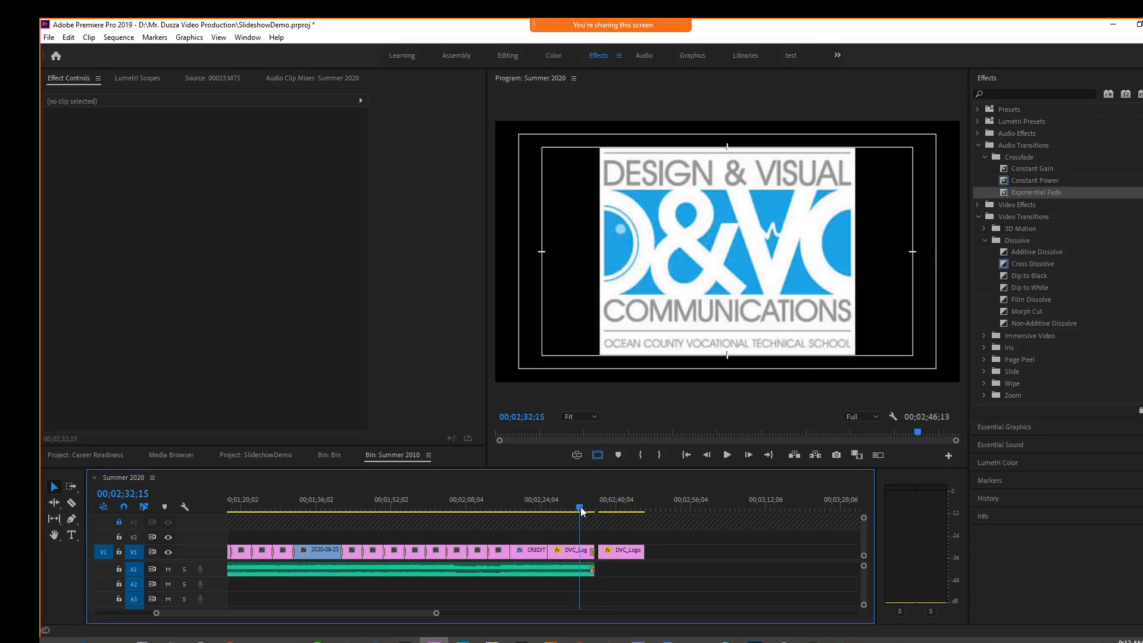
pyautogui.click(728, 456)
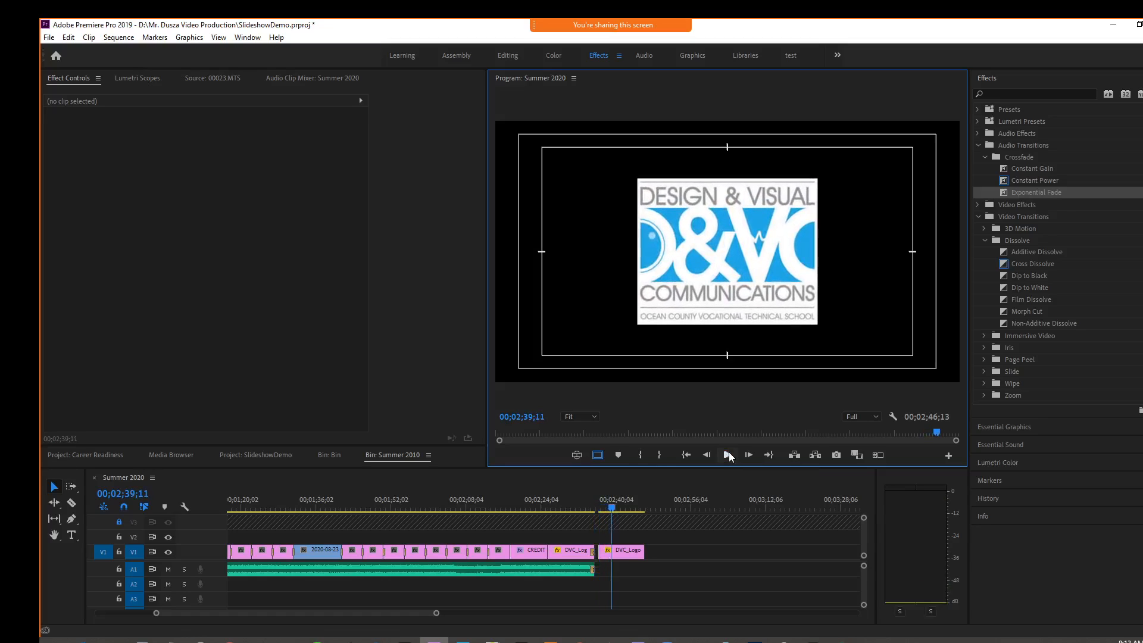
pyautogui.click(728, 454)
# Switch to Google Classroom in Chrome and open the Classwork page of the Multimedia 20-21(AM FALL) class
pyautogui.moveTo(578, 640)
pyautogui.click(624, 556)
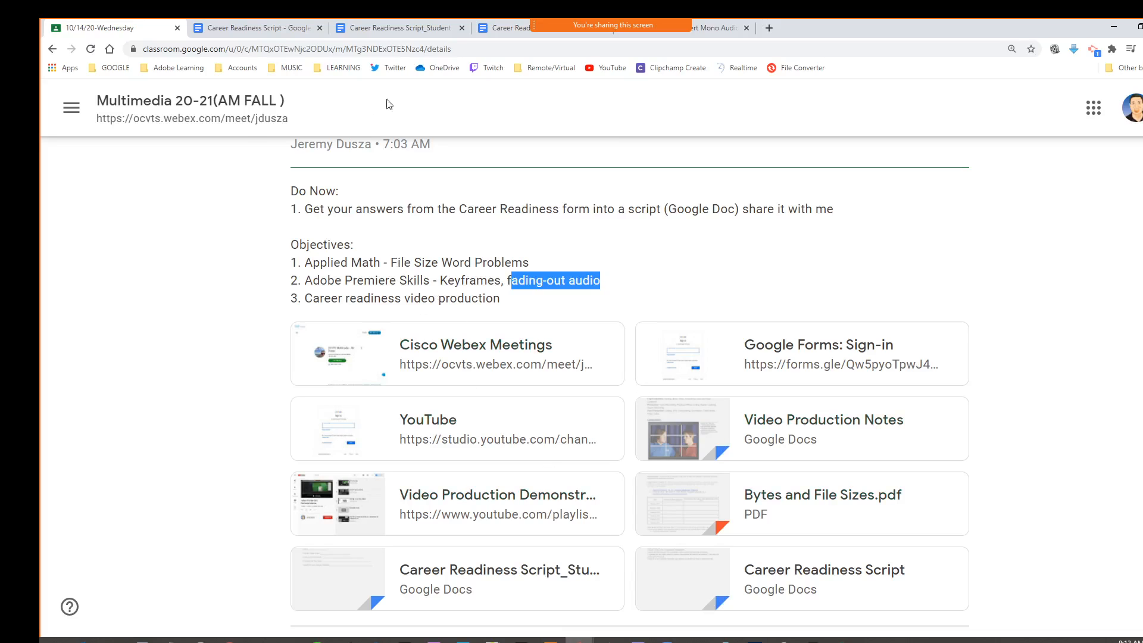
pyautogui.click(74, 110)
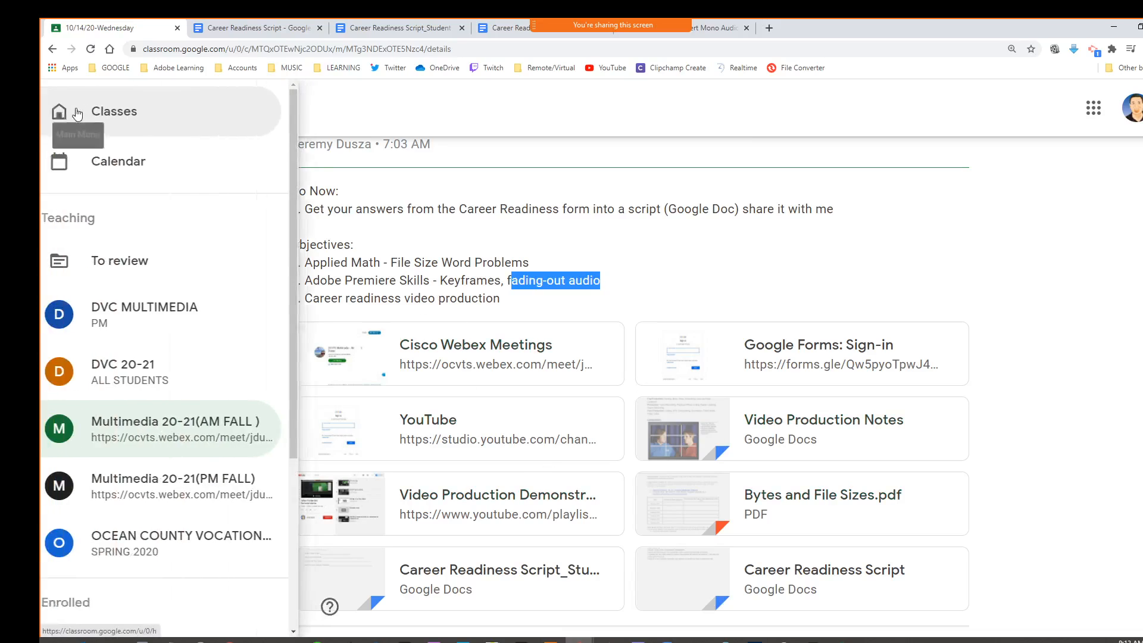
pyautogui.click(145, 423)
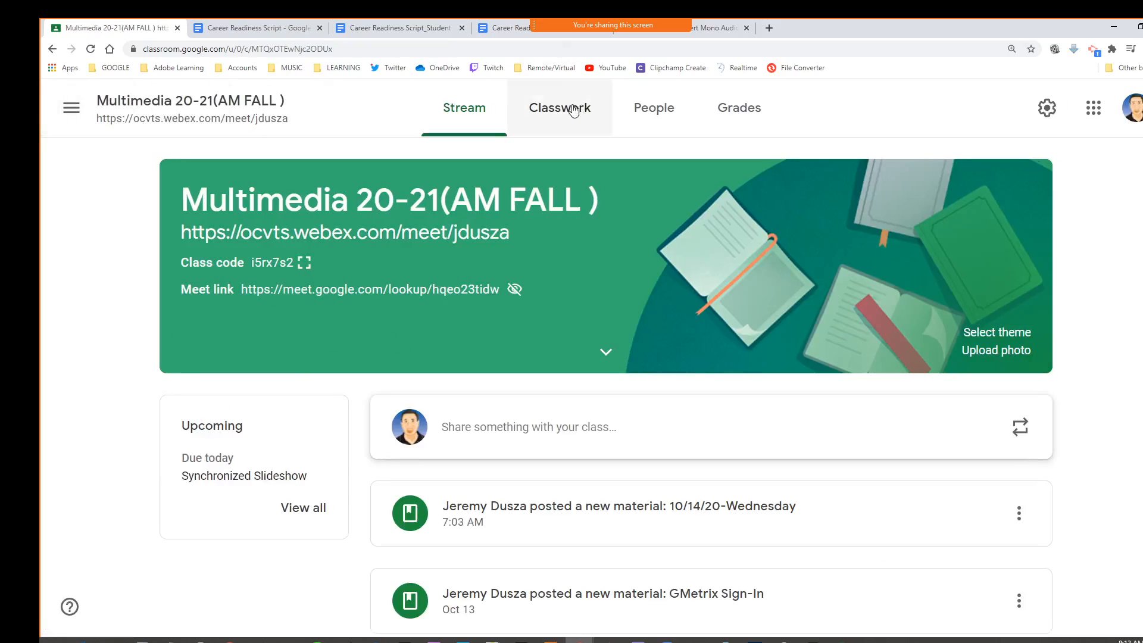
pyautogui.click(570, 112)
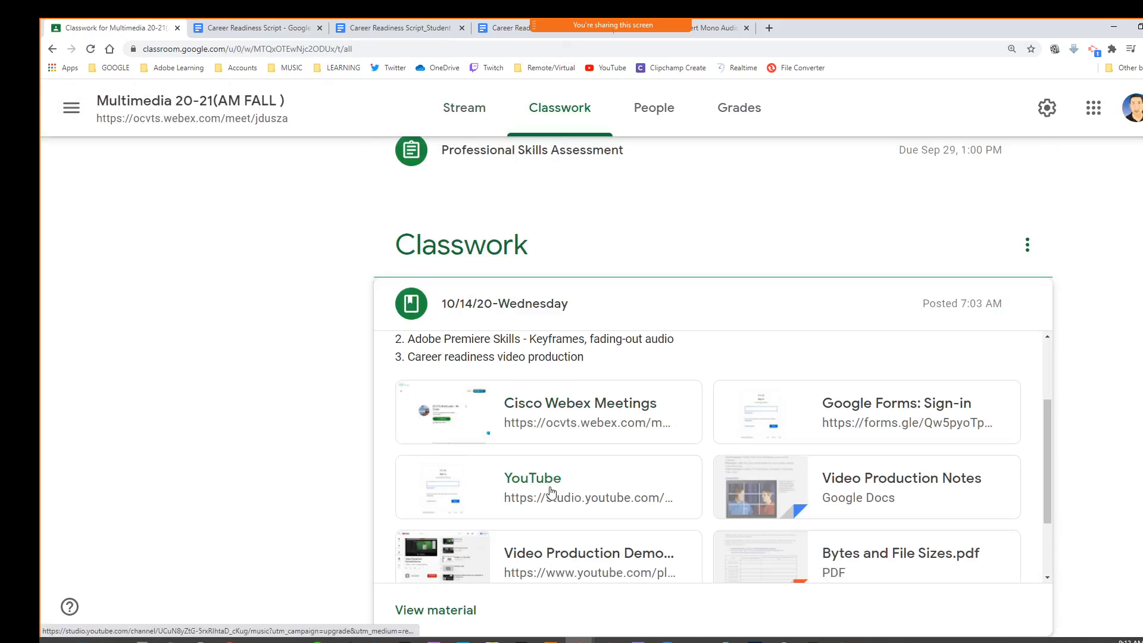
# Show the Projects topic and open the Synchronized Slideshow document attached to its assignment
pyautogui.scroll(10, 467, 301)
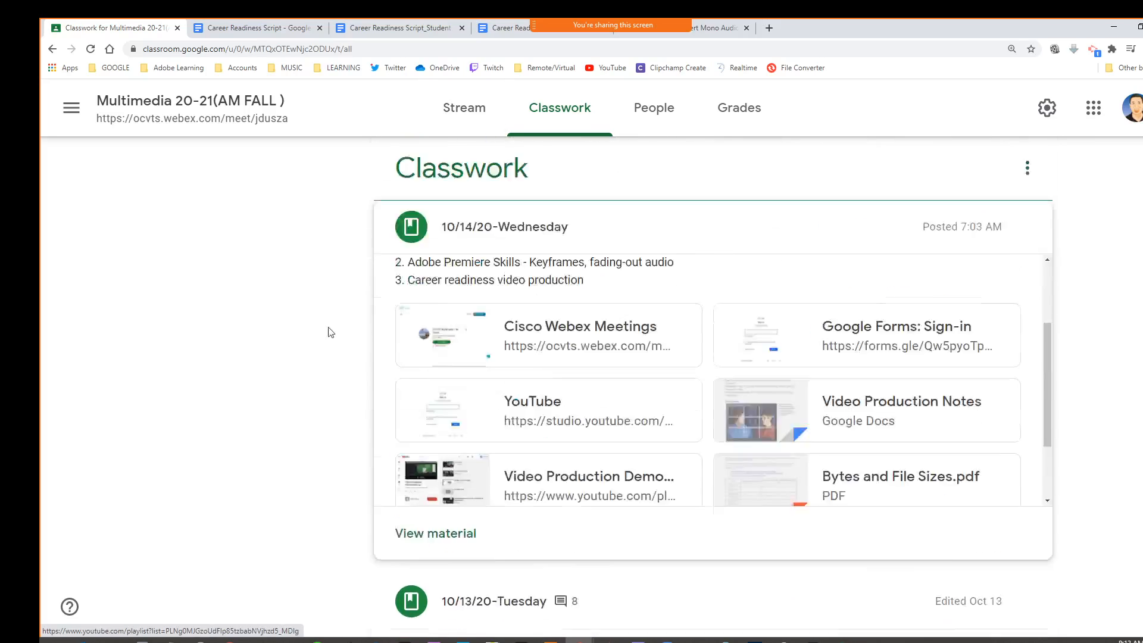
pyautogui.click(192, 317)
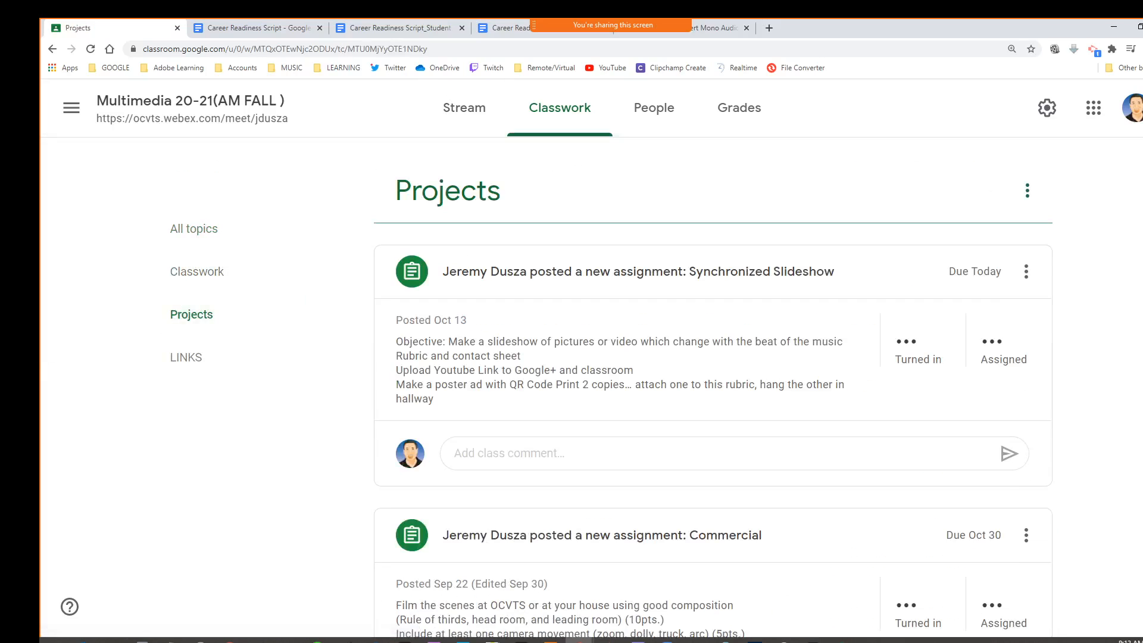
pyautogui.scroll(-3, 571, 490)
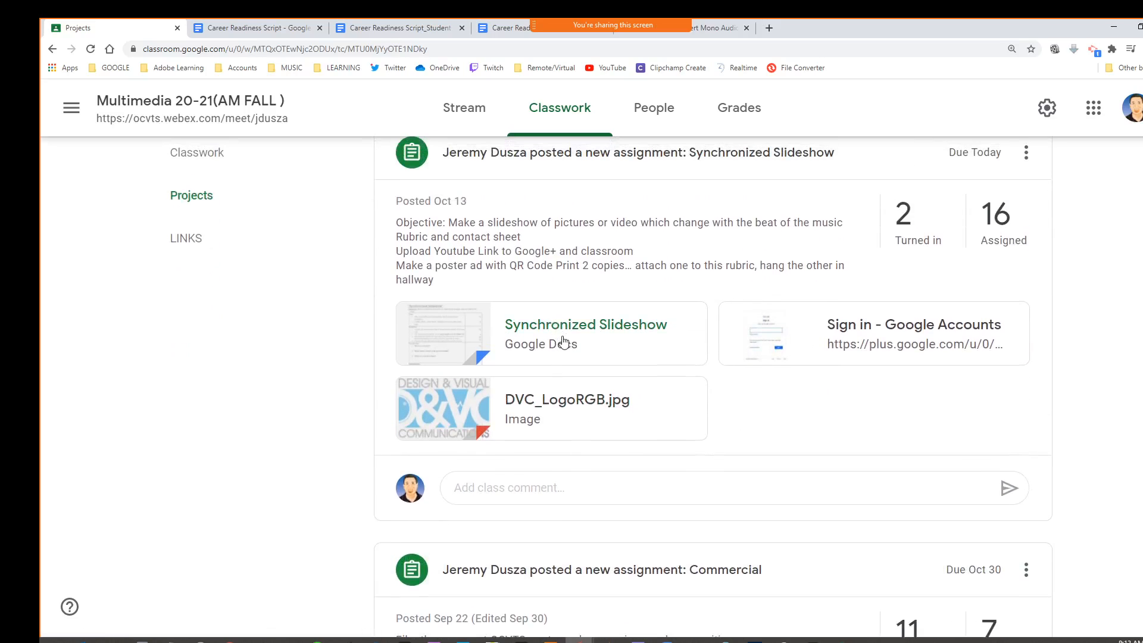
pyautogui.click(566, 342)
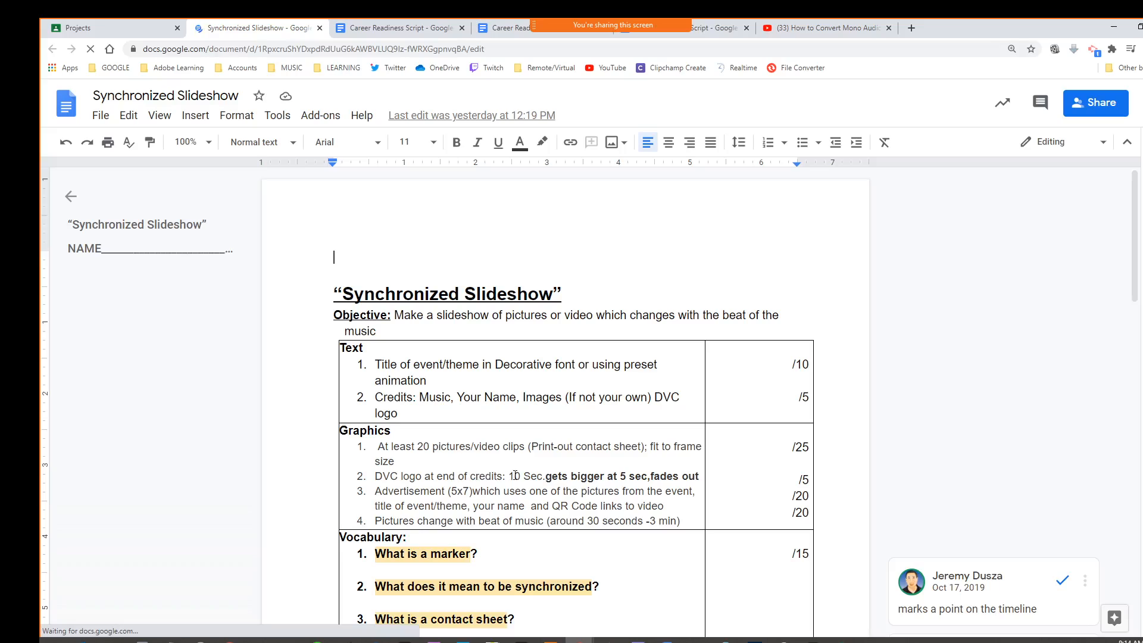
# Highlight the DVC logo's duration and fade-out requirement in the rubric, and review the remaining grading criteria
pyautogui.doubleClick(520, 476)
pyautogui.moveTo(569, 476); pyautogui.dragTo(683, 476)
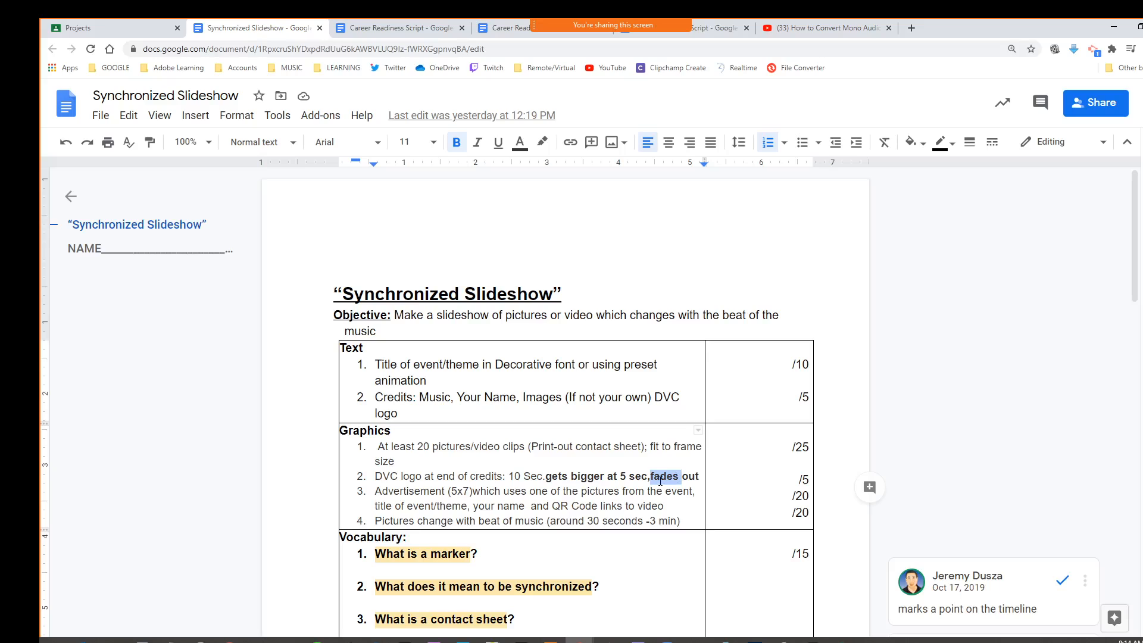
pyautogui.scroll(-1, 550, 477)
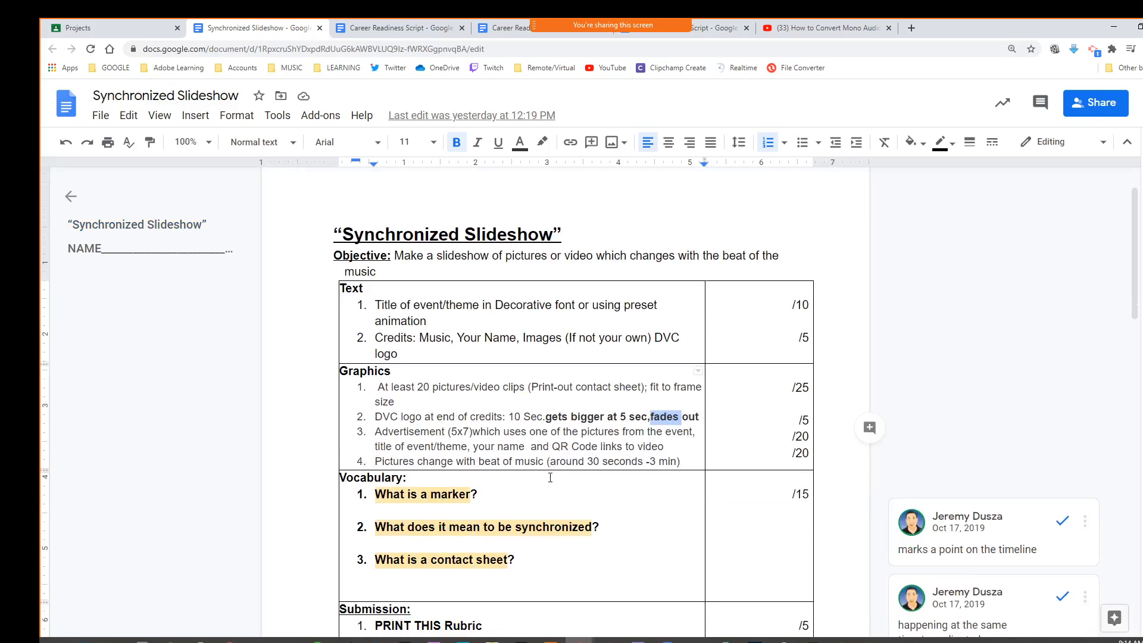
pyautogui.scroll(-1, 540, 472)
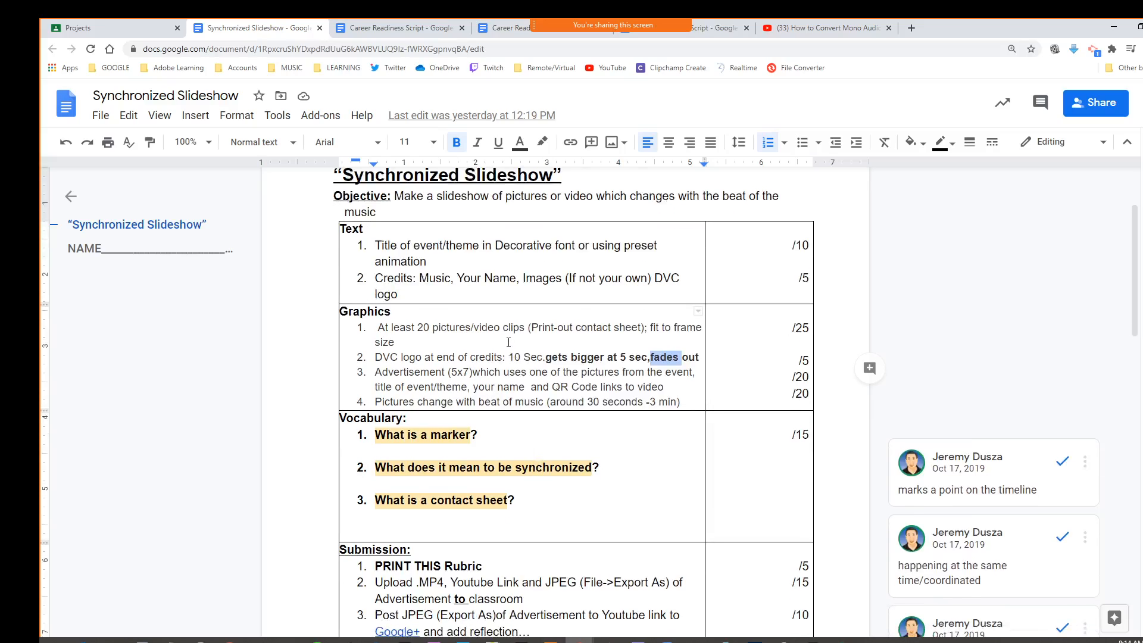
pyautogui.scroll(-3, 506, 376)
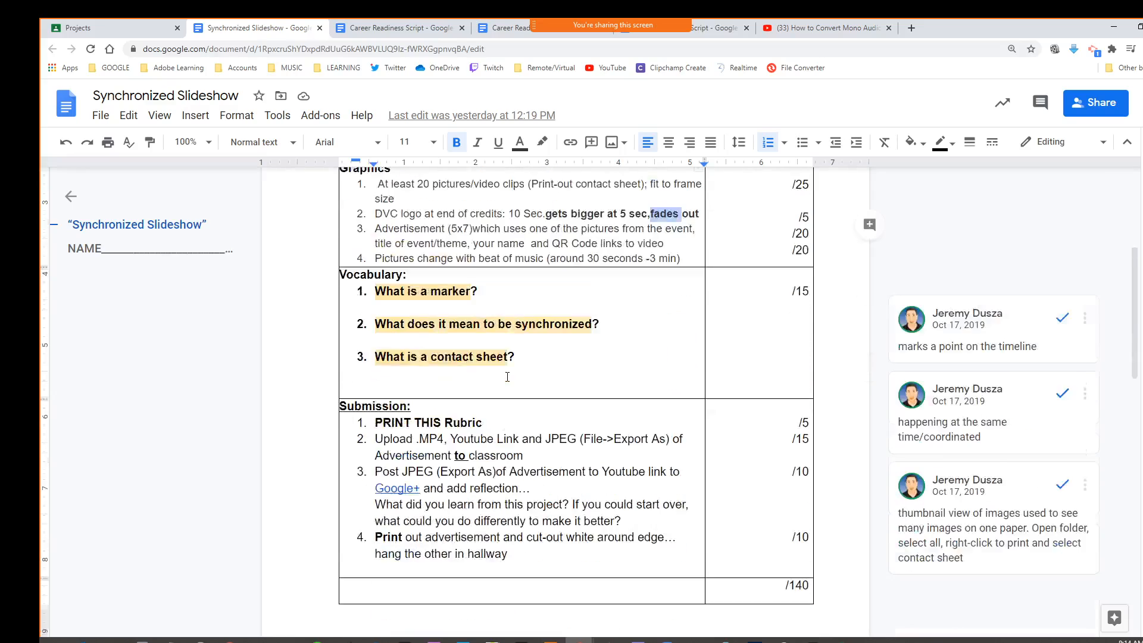
pyautogui.scroll(3, 507, 375)
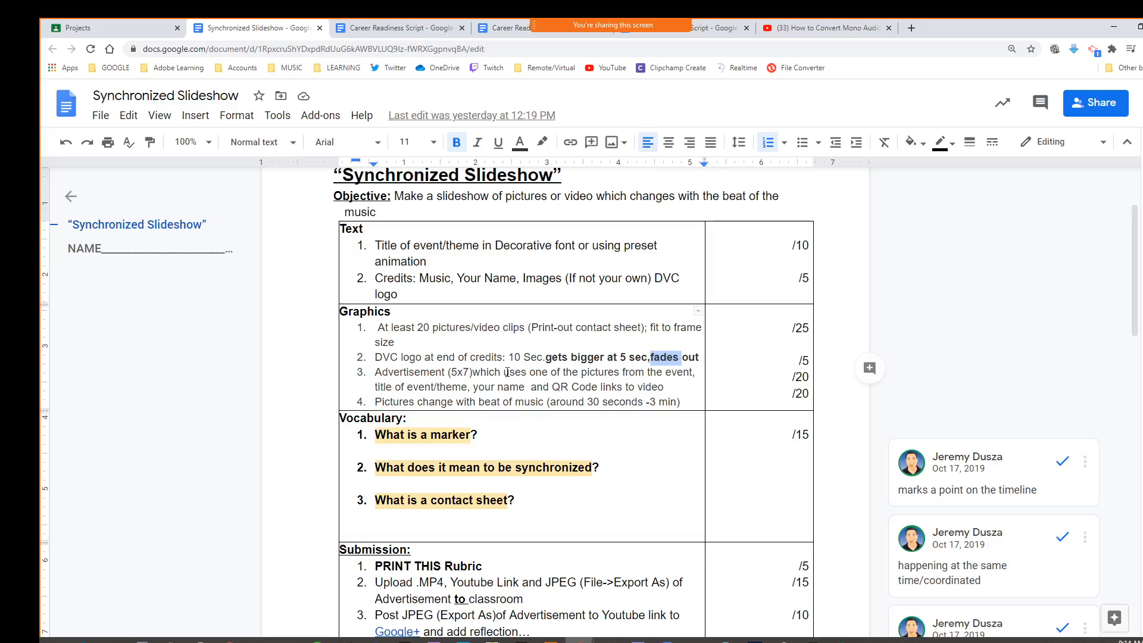
# Add "Music Fades-out" after the fourth Graphics item in the rubric and look over the rest of the document
pyautogui.click(682, 404)
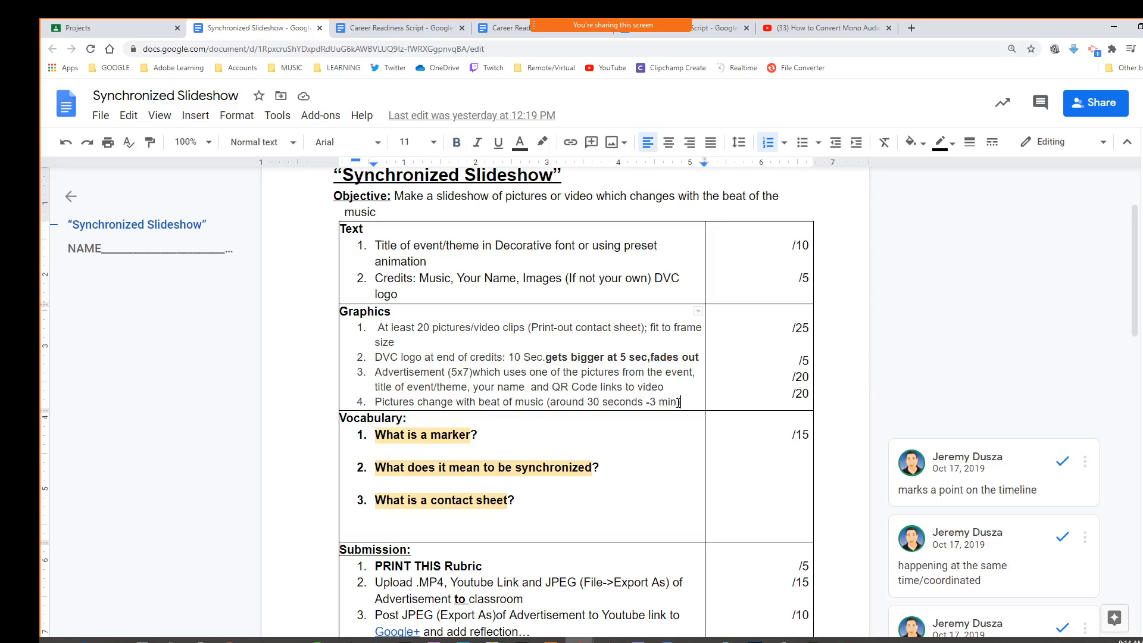
pyautogui.write('Music Fades-out')
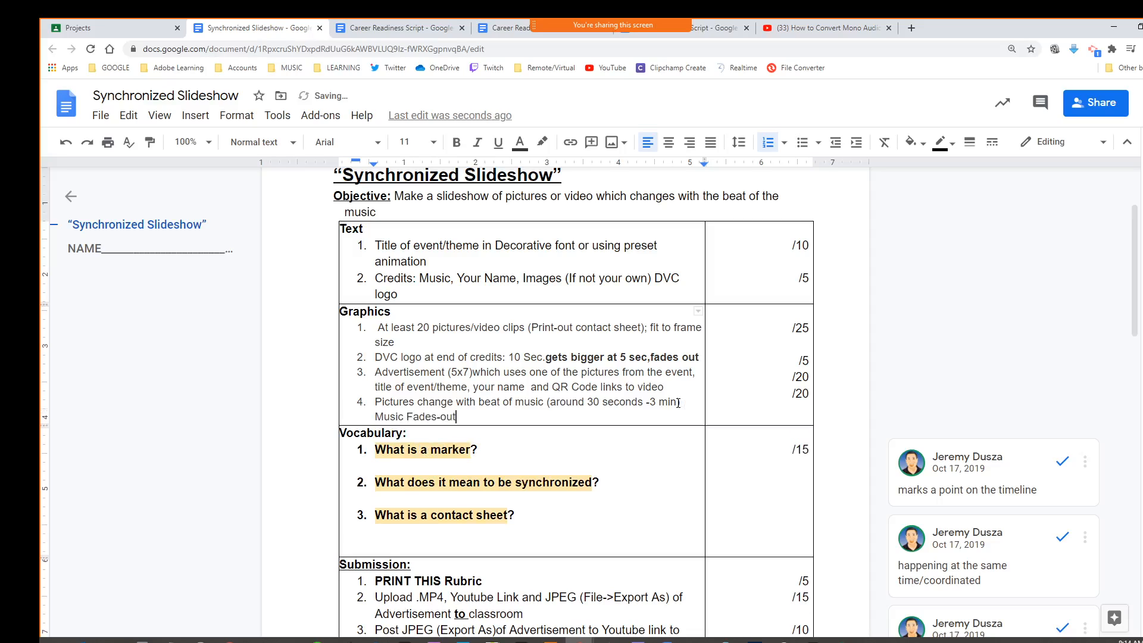
pyautogui.scroll(-8, 678, 404)
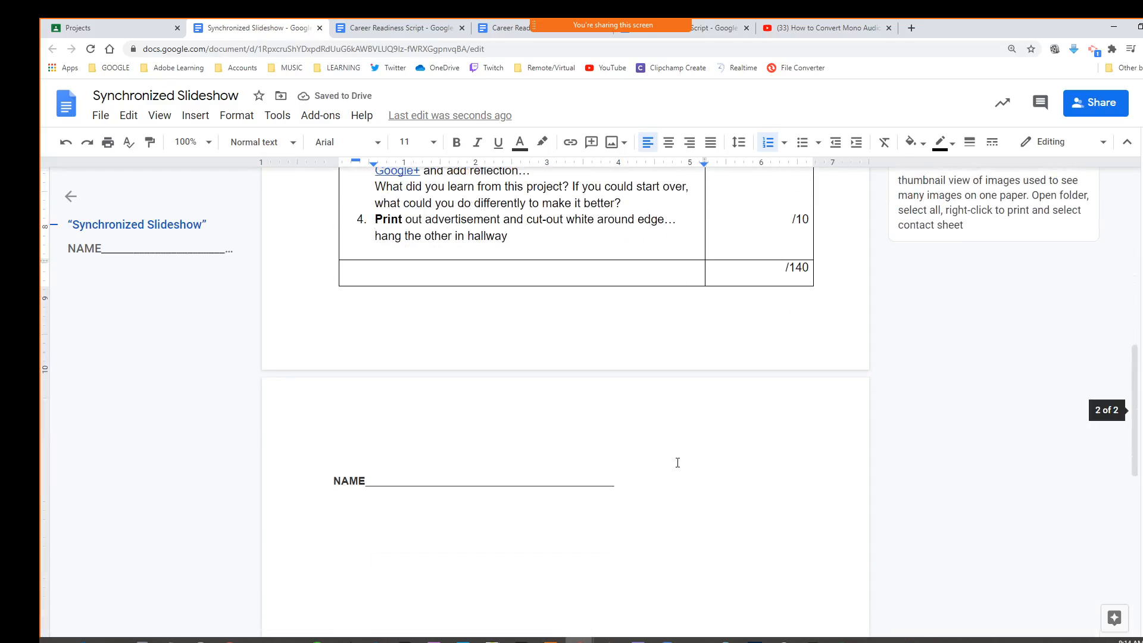
pyautogui.scroll(2, 677, 462)
pyautogui.scroll(5, 666, 463)
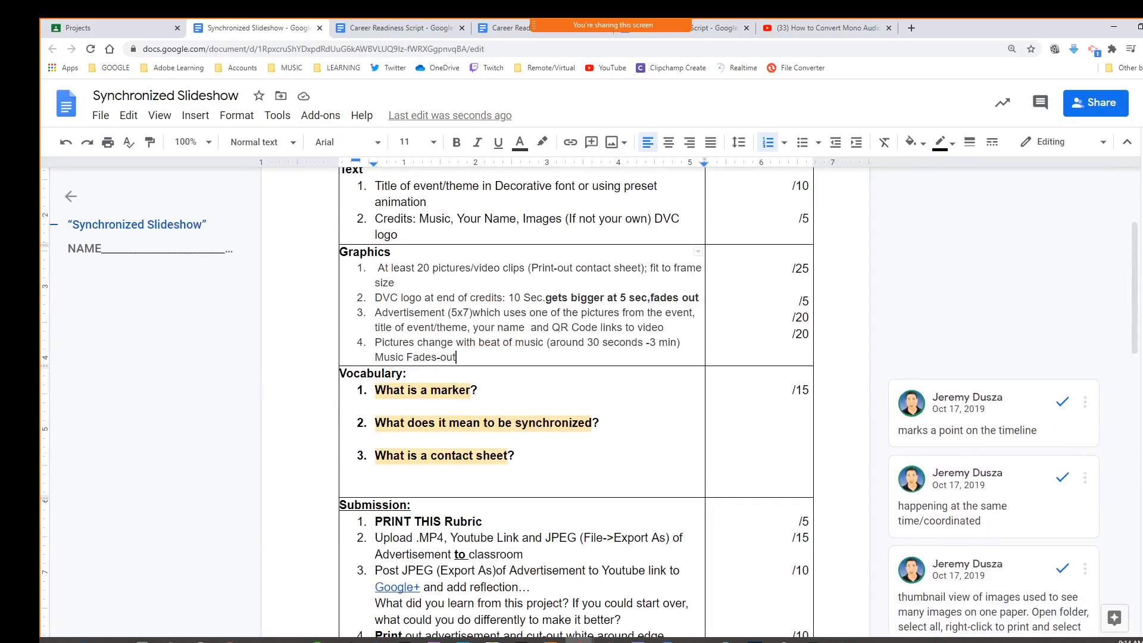